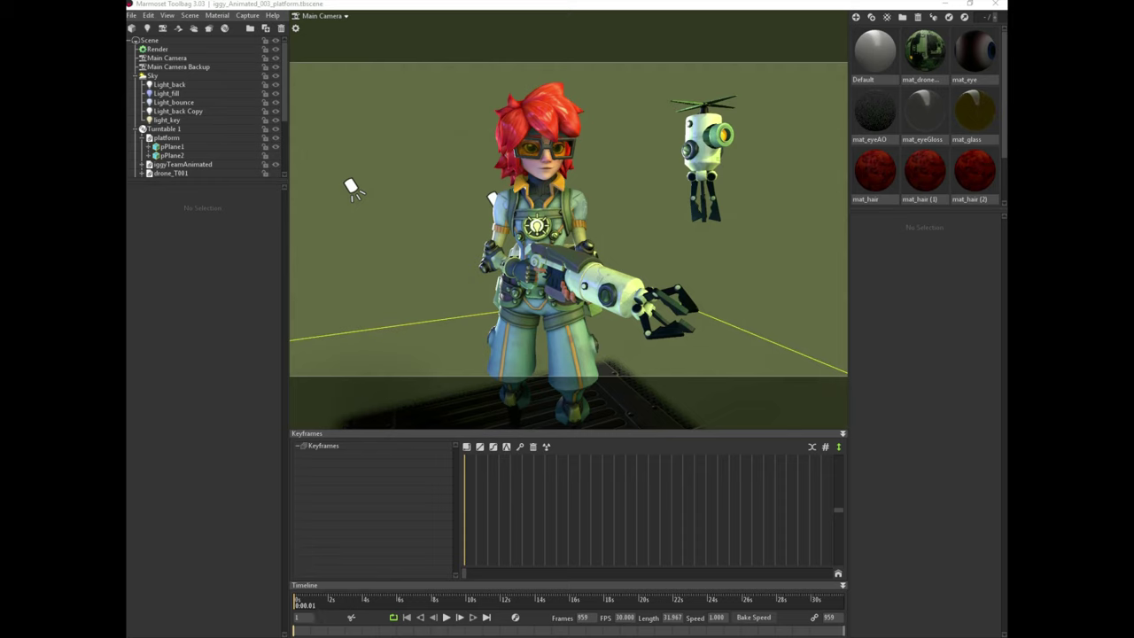
Open the settings of the mat_hair material and examine the character's red hair close up.
{"action": "left_click", "coordinate": [569, 238]}
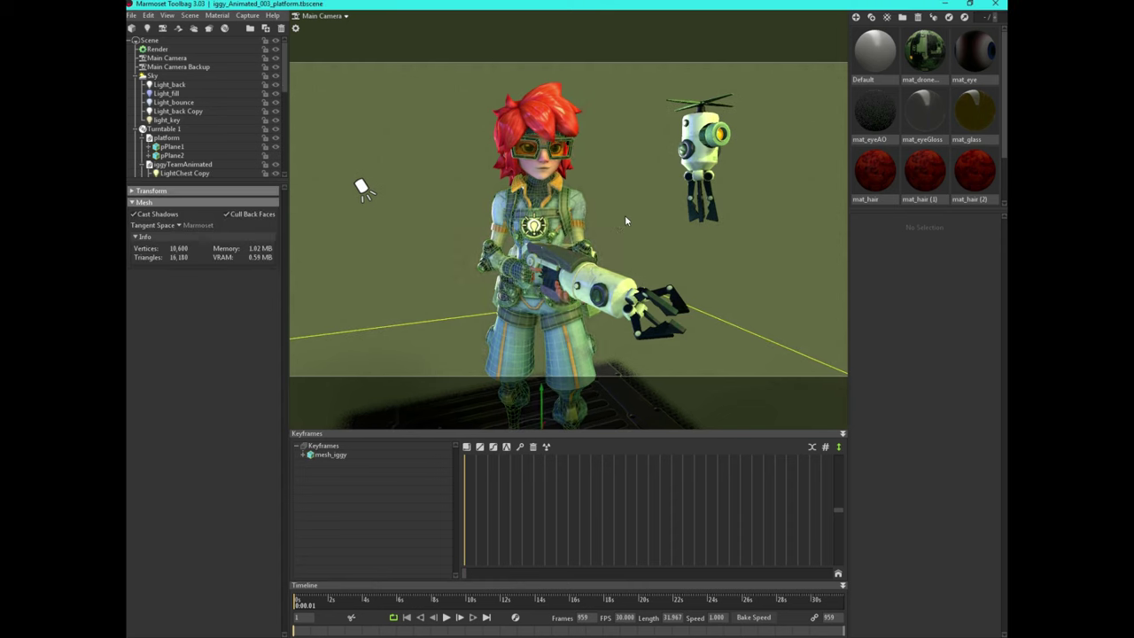
{"action": "left_click_drag", "start_coordinate": [625, 215], "coordinate": [638, 187]}
{"action": "scroll", "coordinate": [626, 195], "scroll_direction": "down", "scroll_amount": 3}
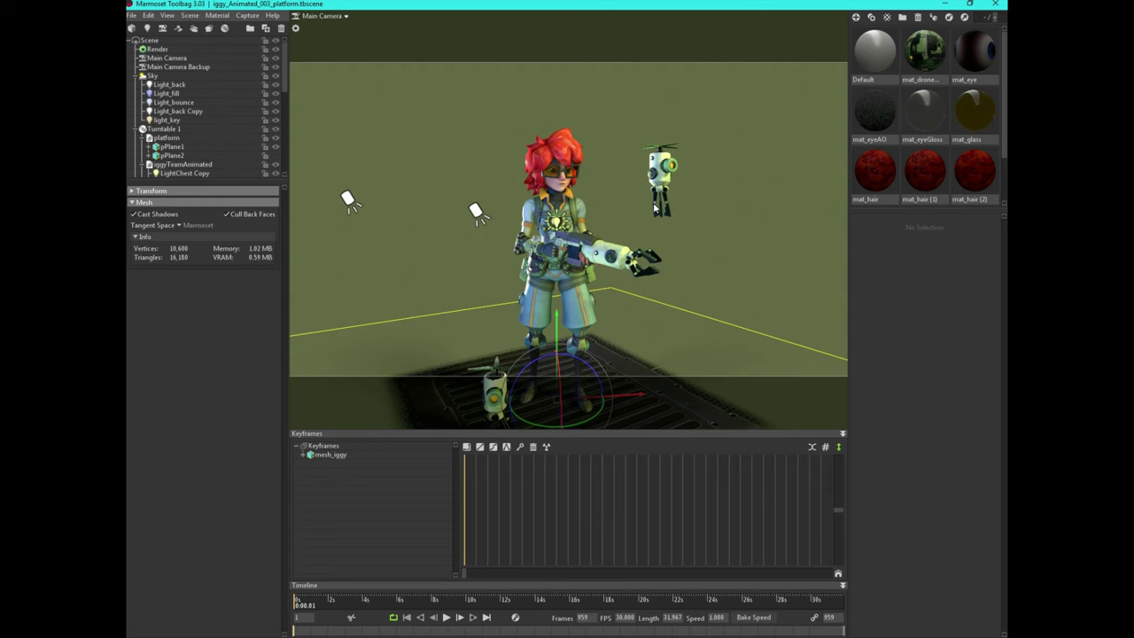
{"action": "left_click", "coordinate": [877, 168]}
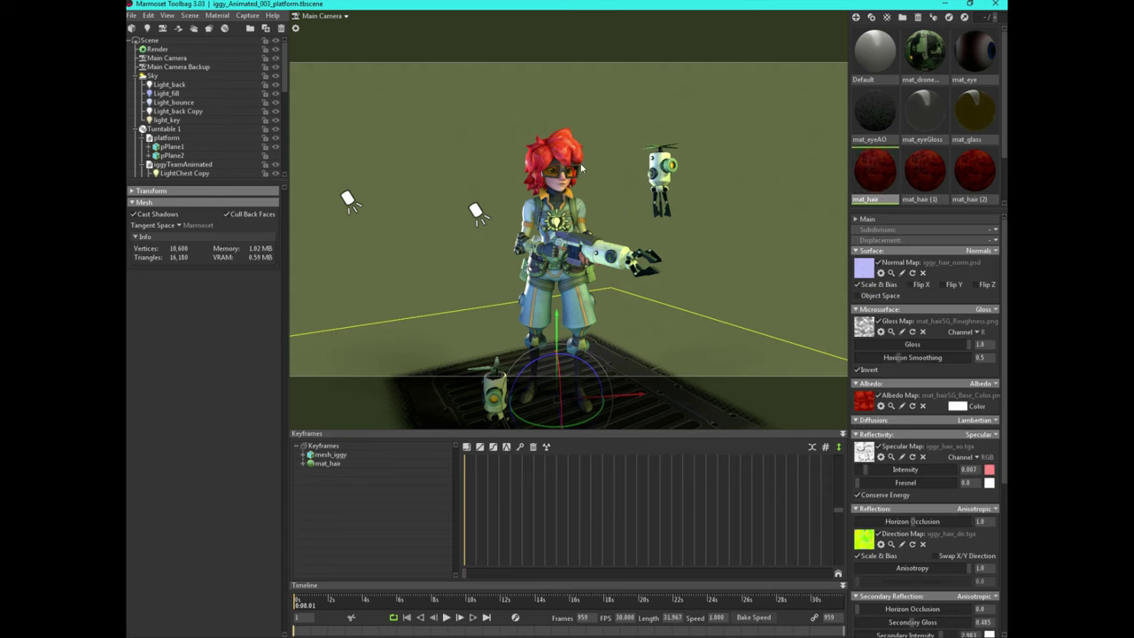
{"action": "middle_click_drag", "start_coordinate": [574, 239], "coordinate": [573, 282]}
{"action": "right_click_drag", "start_coordinate": [563, 253], "coordinate": [596, 294], "text": "alt"}
{"action": "left_click_drag", "start_coordinate": [595, 294], "coordinate": [551, 296], "text": "alt"}
{"action": "middle_click_drag", "start_coordinate": [551, 296], "coordinate": [586, 309], "text": "alt"}
{"action": "scroll", "coordinate": [586, 308], "scroll_direction": "up", "scroll_amount": 4}
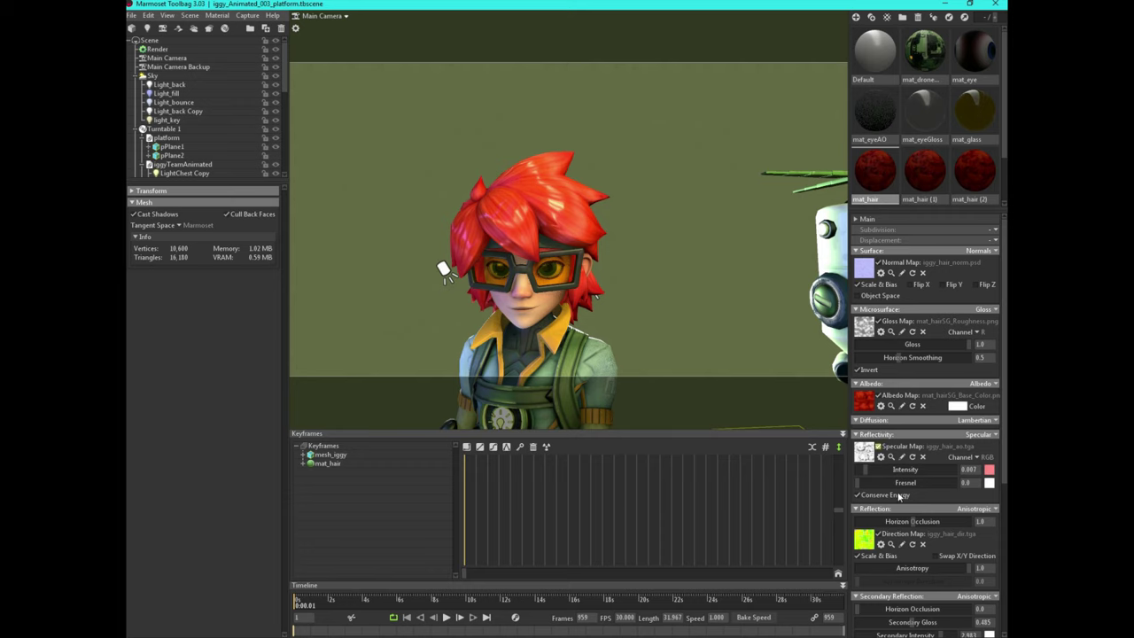
Switch to Krita and add a new paint layer above Layer 11 in iggy_hair_dir.psd.
{"action": "left_click", "coordinate": [299, 595]}
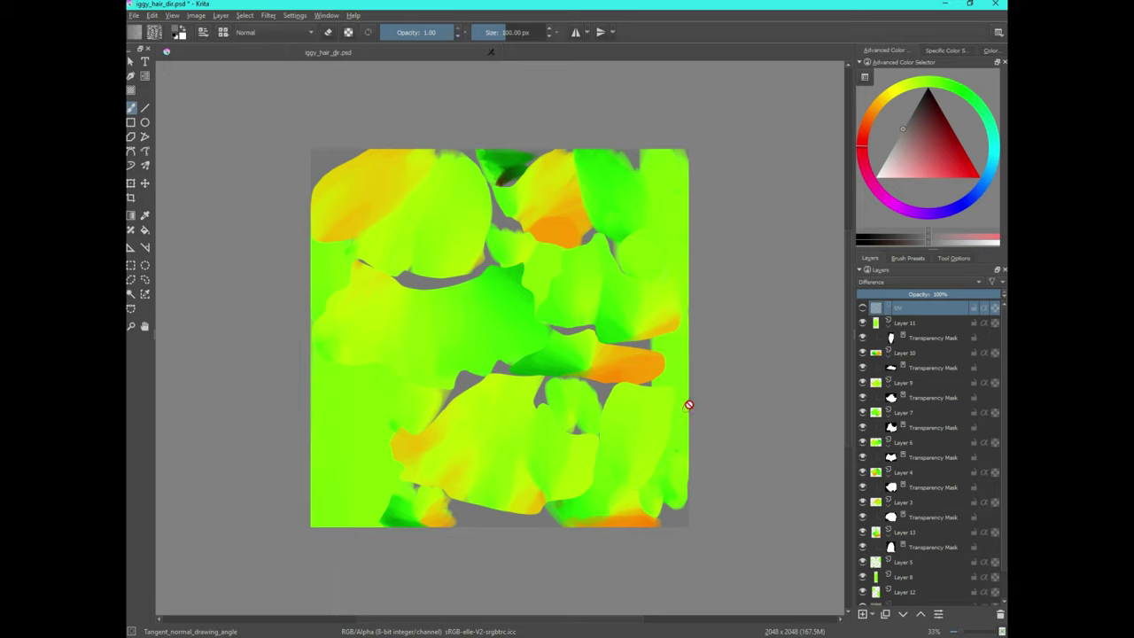
{"action": "left_click", "coordinate": [195, 16]}
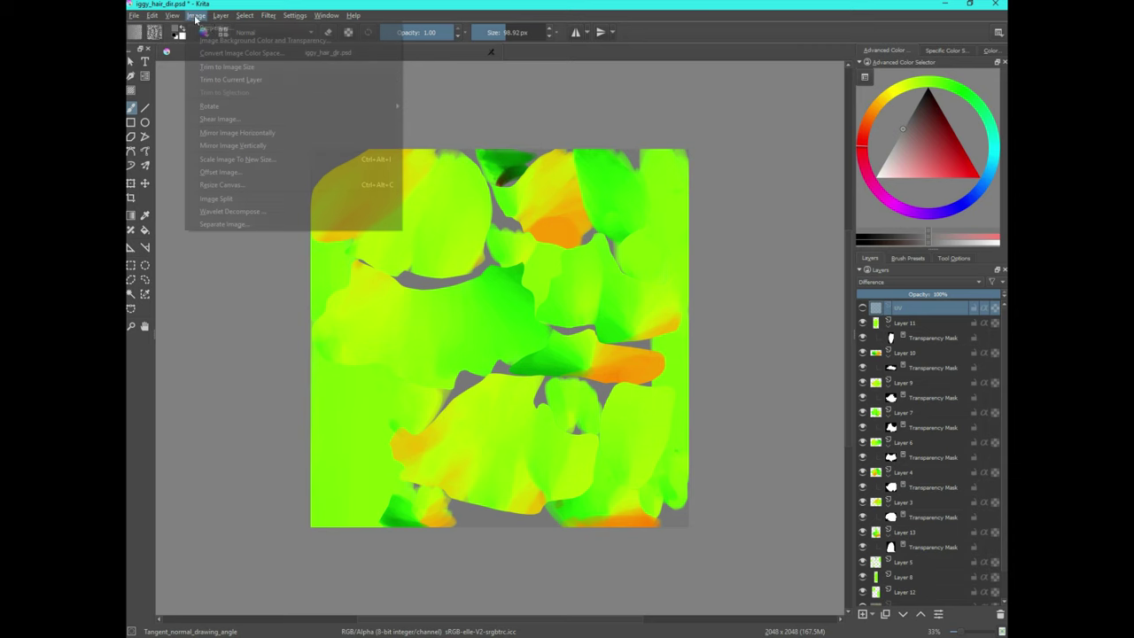
{"action": "left_click", "coordinate": [209, 18]}
{"action": "left_click", "coordinate": [204, 33]}
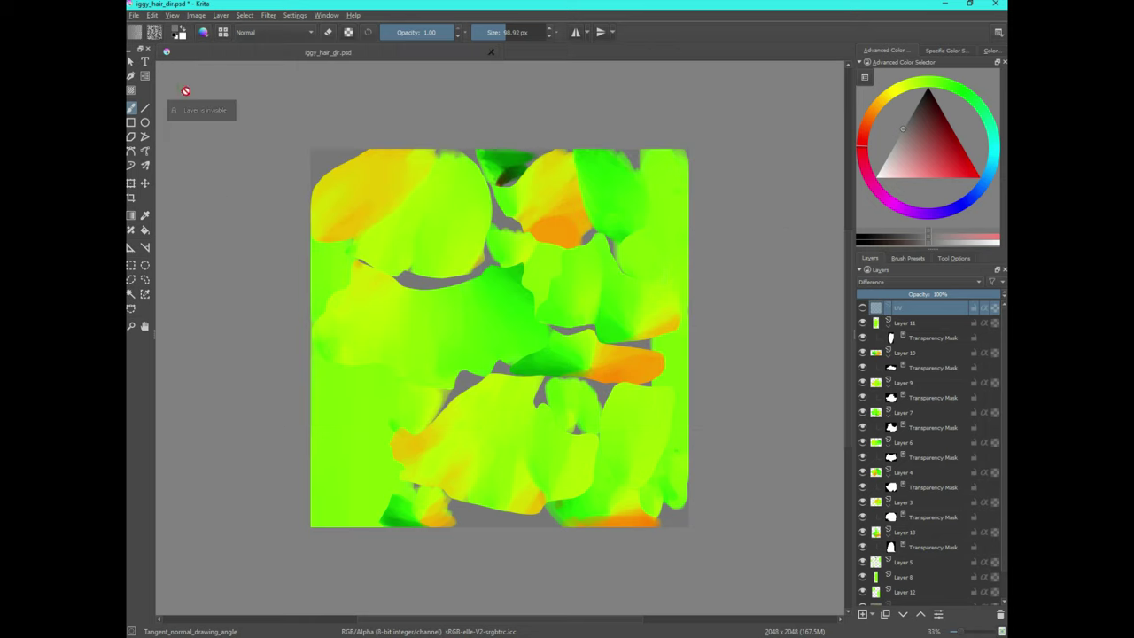
{"action": "left_click", "coordinate": [178, 88]}
{"action": "left_click", "coordinate": [964, 322]}
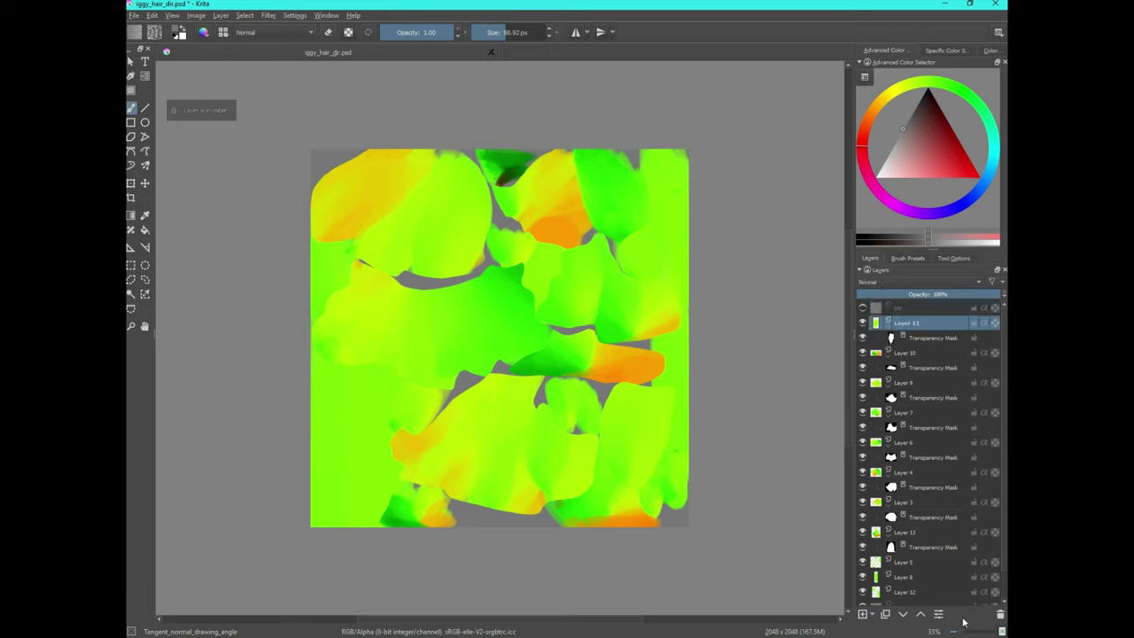
{"action": "left_click", "coordinate": [863, 613]}
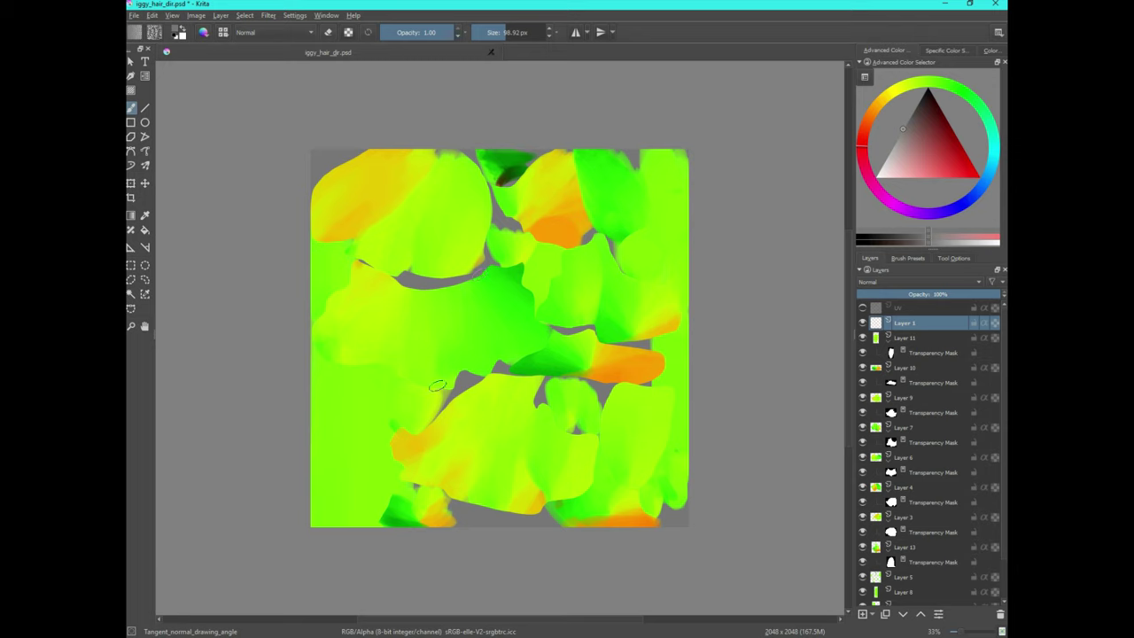
Try painting upward strokes over the central hair island on the new layer, and undo all of them.
{"action": "left_click_drag", "start_coordinate": [437, 385], "coordinate": [423, 278]}
{"action": "mouse_move", "coordinate": [446, 382]}
{"action": "left_mouse_down"}
{"action": "mouse_move", "coordinate": [433, 267]}
{"action": "mouse_move", "coordinate": [443, 258]}
{"action": "left_mouse_up"}
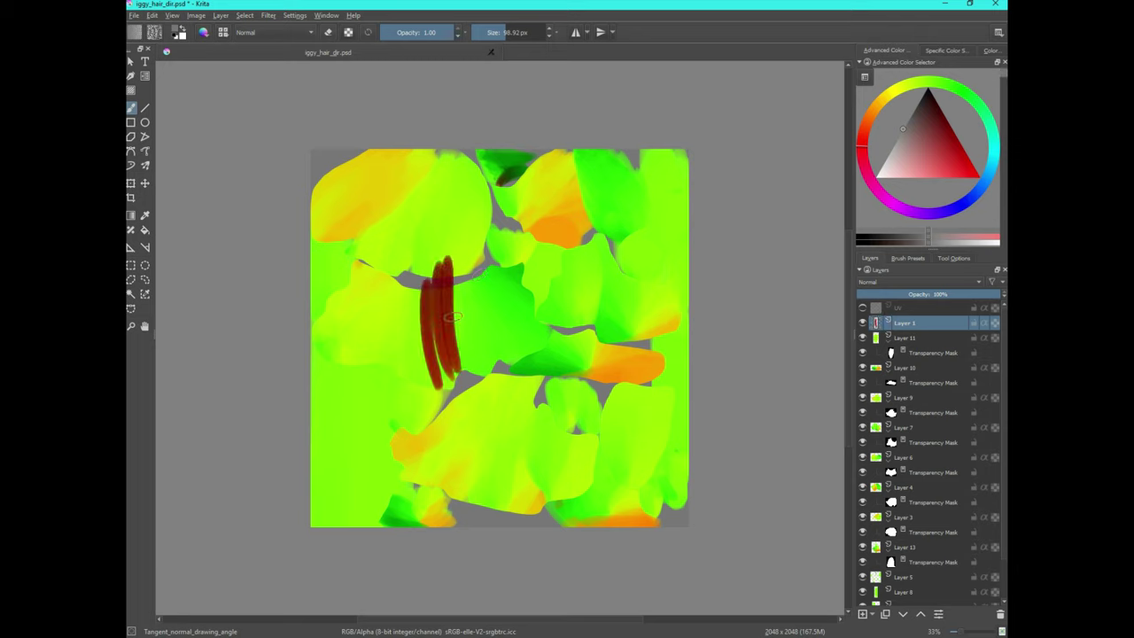
{"action": "mouse_move", "coordinate": [463, 365]}
{"action": "left_mouse_down"}
{"action": "mouse_move", "coordinate": [452, 239]}
{"action": "mouse_move", "coordinate": [475, 213]}
{"action": "mouse_move", "coordinate": [492, 229]}
{"action": "left_mouse_up"}
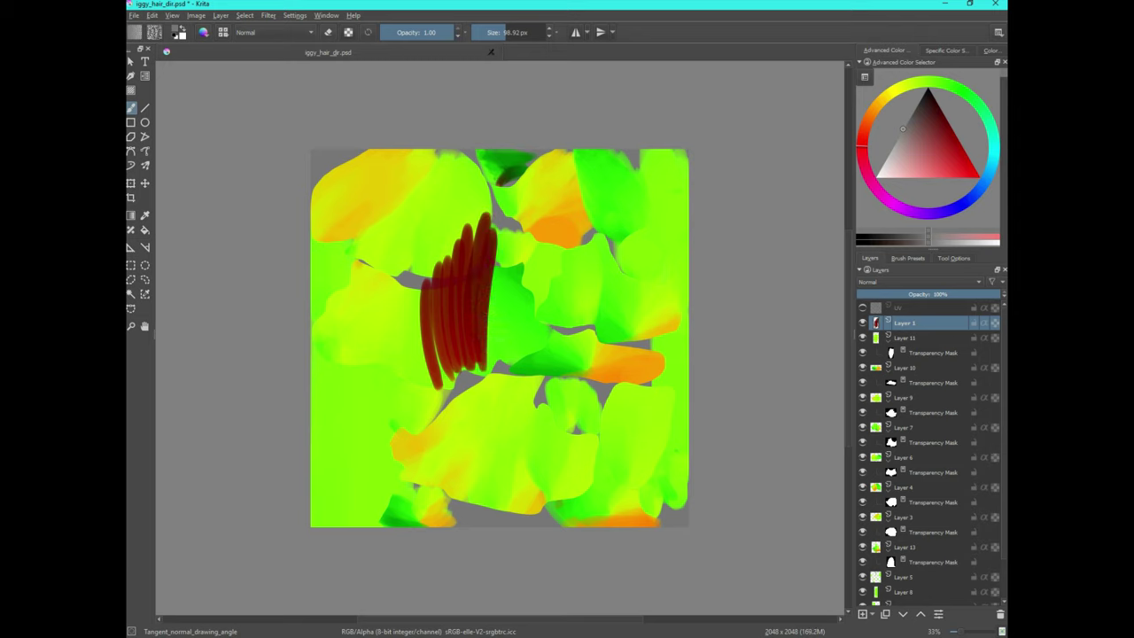
{"action": "key", "text": "ctrl+z"}
{"action": "key", "text": "ctrl+z"}
{"action": "key", "text": "ctrl+z"}
{"action": "key", "text": "ctrl+z"}
{"action": "key", "text": "ctrl+z"}
{"action": "key", "text": "ctrl+z"}
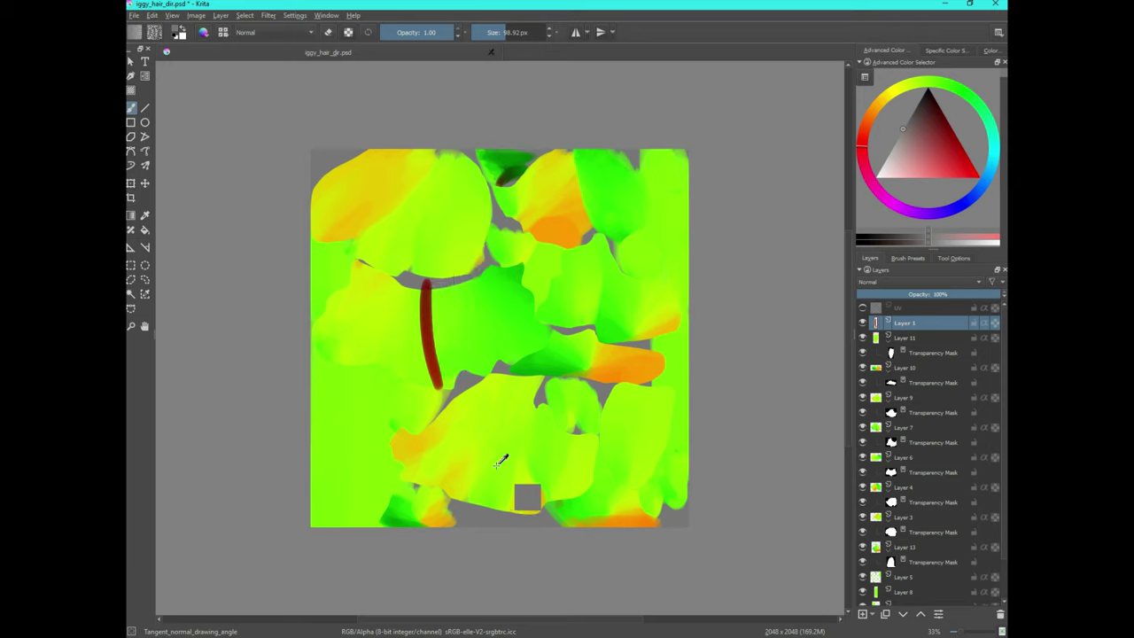
{"action": "key", "text": "ctrl+z"}
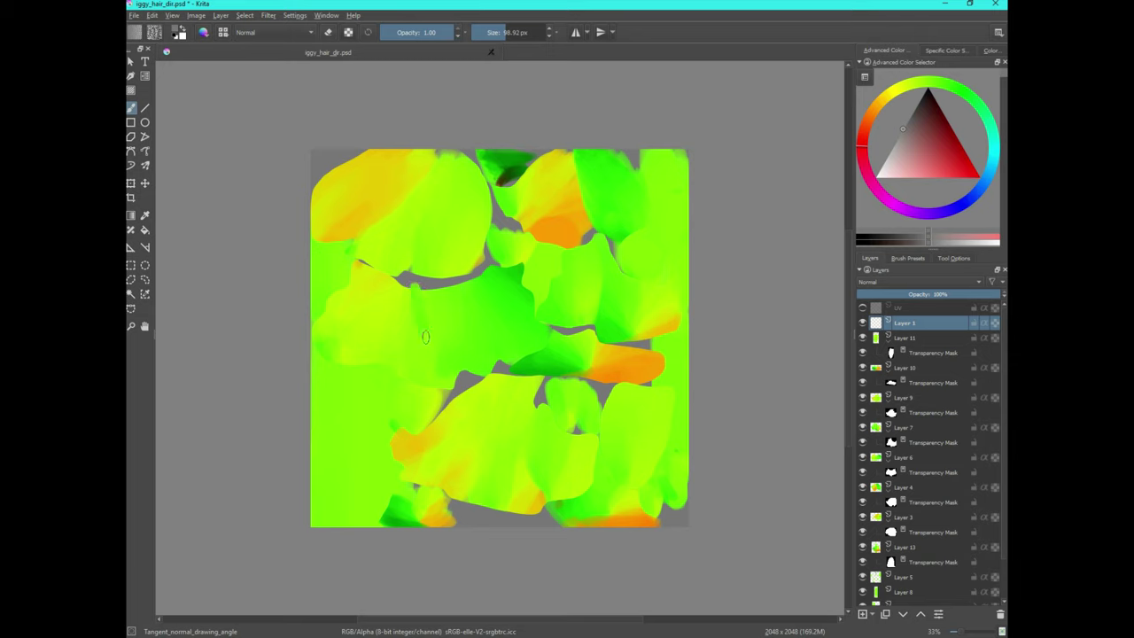
Try painting downward strokes side by side across the central hair island with the tangent normal brush.
{"action": "left_click_drag", "start_coordinate": [405, 285], "coordinate": [446, 386]}
{"action": "left_click_drag", "start_coordinate": [430, 286], "coordinate": [451, 387]}
{"action": "left_click_drag", "start_coordinate": [436, 282], "coordinate": [457, 381]}
{"action": "left_click_drag", "start_coordinate": [448, 284], "coordinate": [466, 378]}
{"action": "mouse_move", "coordinate": [459, 281]}
{"action": "left_mouse_down"}
{"action": "mouse_move", "coordinate": [478, 378]}
{"action": "mouse_move", "coordinate": [483, 368]}
{"action": "left_mouse_up"}
{"action": "left_click_drag", "start_coordinate": [395, 290], "coordinate": [397, 313]}
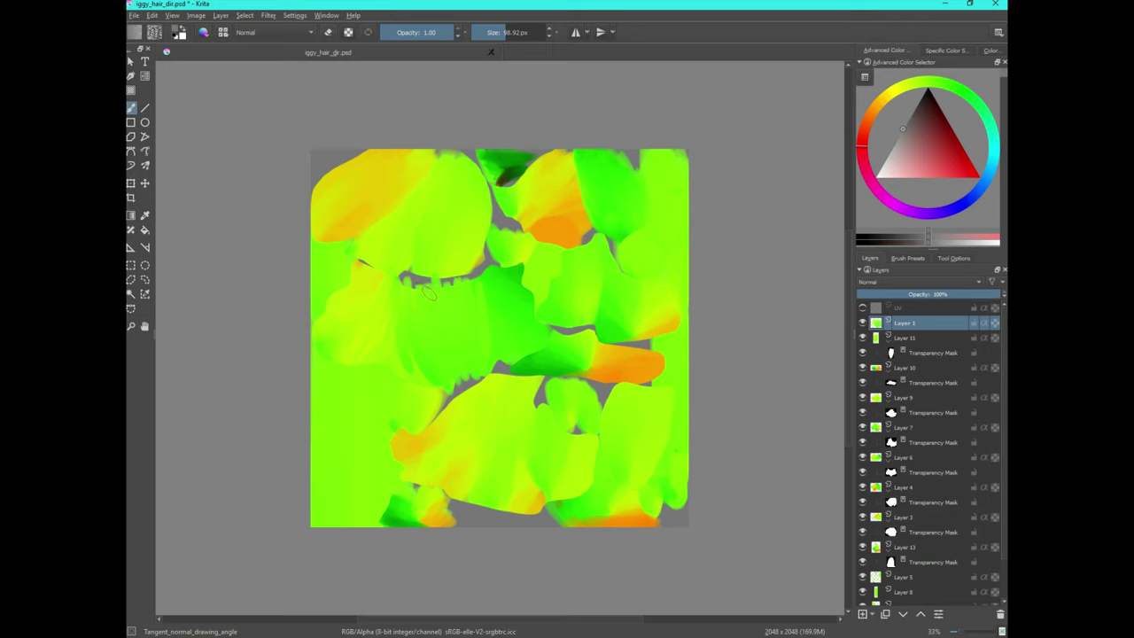
{"action": "left_click_drag", "start_coordinate": [428, 292], "coordinate": [442, 361]}
{"action": "left_click_drag", "start_coordinate": [397, 285], "coordinate": [406, 370]}
Undo all the narrow downward strokes on Layer 1.
{"action": "key", "text": "ctrl+z"}
{"action": "key", "text": "ctrl+z"}
{"action": "key", "text": "ctrl+z"}
{"action": "key", "text": "ctrl+z"}
{"action": "key", "text": "ctrl+z"}
{"action": "key", "text": "ctrl+z"}
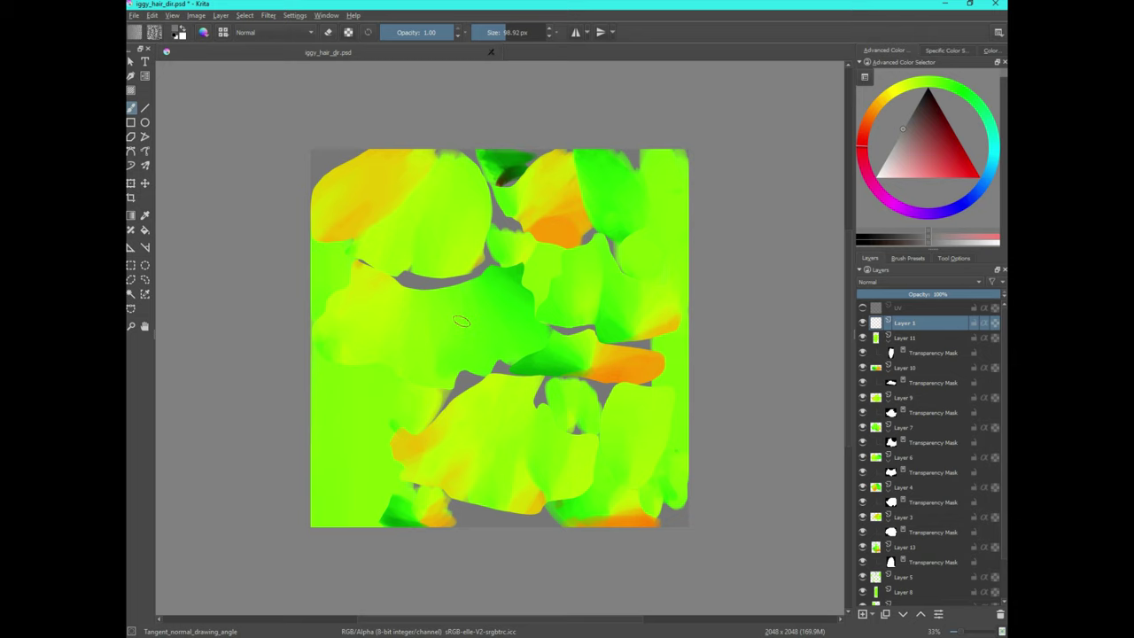
Enlarge the brush to 300 px and try wide downward strokes across the central hair island.
{"action": "key", "text": "bracketright"}
{"action": "key", "text": "bracketright"}
{"action": "key", "text": "bracketright"}
{"action": "key", "text": "bracketright"}
{"action": "key", "text": "bracketright"}
{"action": "key", "text": "bracketright"}
{"action": "key", "text": "bracketright"}
{"action": "key", "text": "bracketright"}
{"action": "key", "text": "bracketright"}
{"action": "key", "text": "bracketright"}
{"action": "key", "text": "bracketright"}
{"action": "key", "text": "bracketright"}
{"action": "key", "text": "bracketright"}
{"action": "key", "text": "bracketright"}
{"action": "key", "text": "bracketright"}
{"action": "key", "text": "bracketright"}
{"action": "key", "text": "bracketright"}
{"action": "mouse_move", "coordinate": [382, 255]}
{"action": "left_mouse_down"}
{"action": "mouse_move", "coordinate": [349, 369]}
{"action": "mouse_move", "coordinate": [378, 319]}
{"action": "mouse_move", "coordinate": [382, 328]}
{"action": "left_mouse_up"}
{"action": "mouse_move", "coordinate": [407, 276]}
{"action": "left_mouse_down"}
{"action": "mouse_move", "coordinate": [392, 395]}
{"action": "mouse_move", "coordinate": [428, 300]}
{"action": "mouse_move", "coordinate": [446, 361]}
{"action": "mouse_move", "coordinate": [469, 371]}
{"action": "left_mouse_up"}
{"action": "mouse_move", "coordinate": [459, 273]}
{"action": "left_mouse_down"}
{"action": "mouse_move", "coordinate": [486, 354]}
{"action": "mouse_move", "coordinate": [513, 354]}
{"action": "left_mouse_up"}
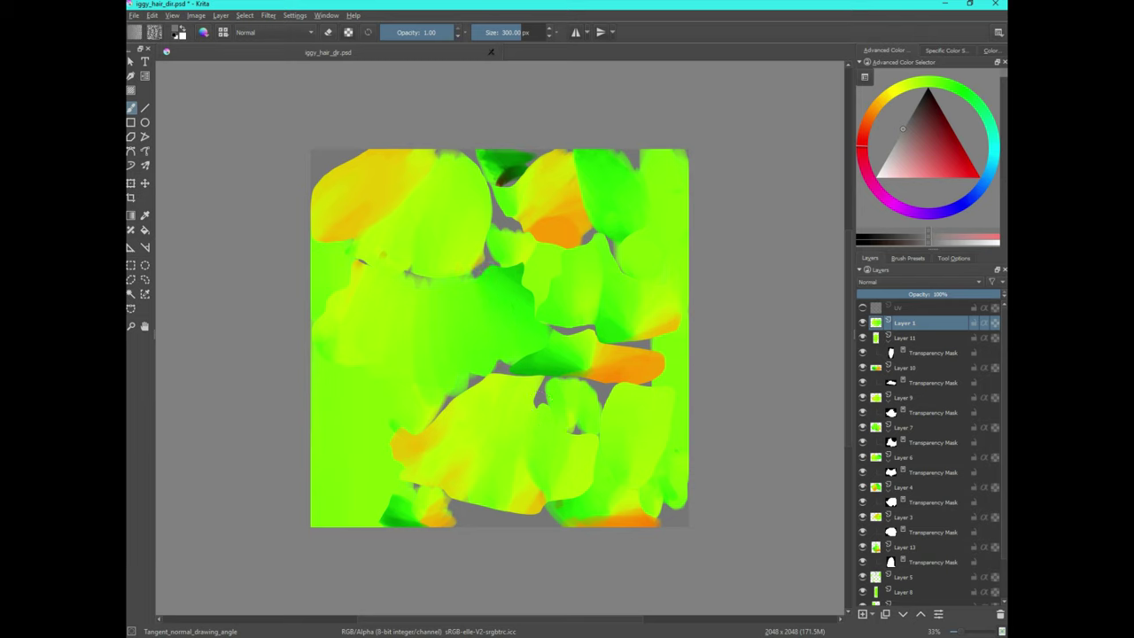
Undo the wide 300 px strokes on Layer 1.
{"action": "key", "text": "ctrl+z"}
{"action": "key", "text": "ctrl+z"}
{"action": "key", "text": "ctrl+z"}
{"action": "key", "text": "ctrl+z"}
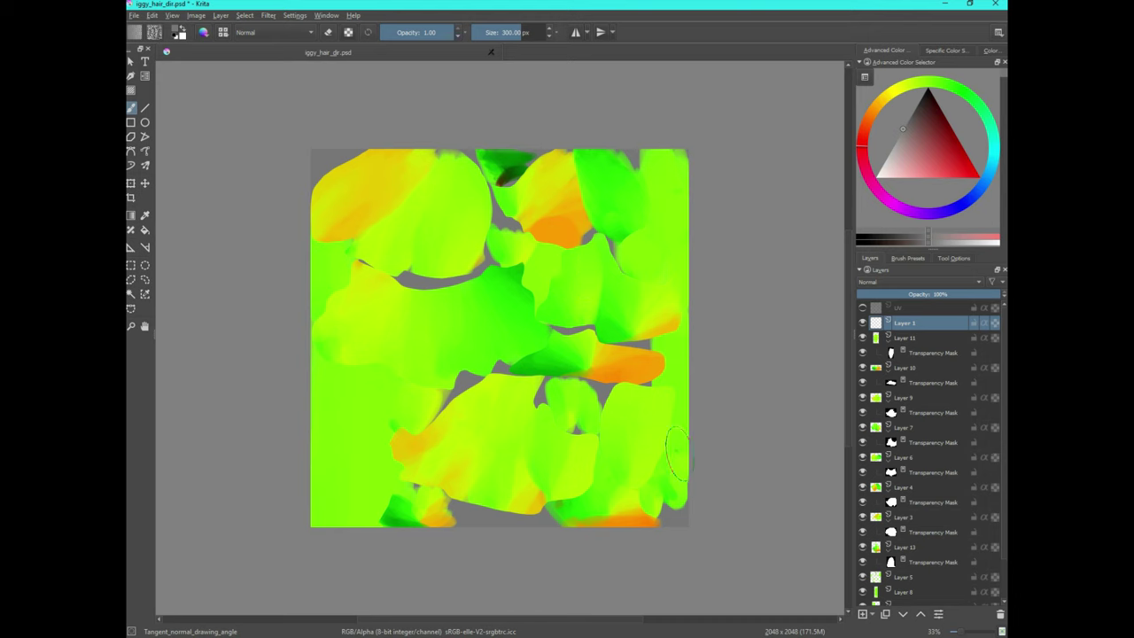
Check the UV wireframe over the map, then try long downward strokes crossing several hair islands and undo them.
{"action": "left_click", "coordinate": [863, 307]}
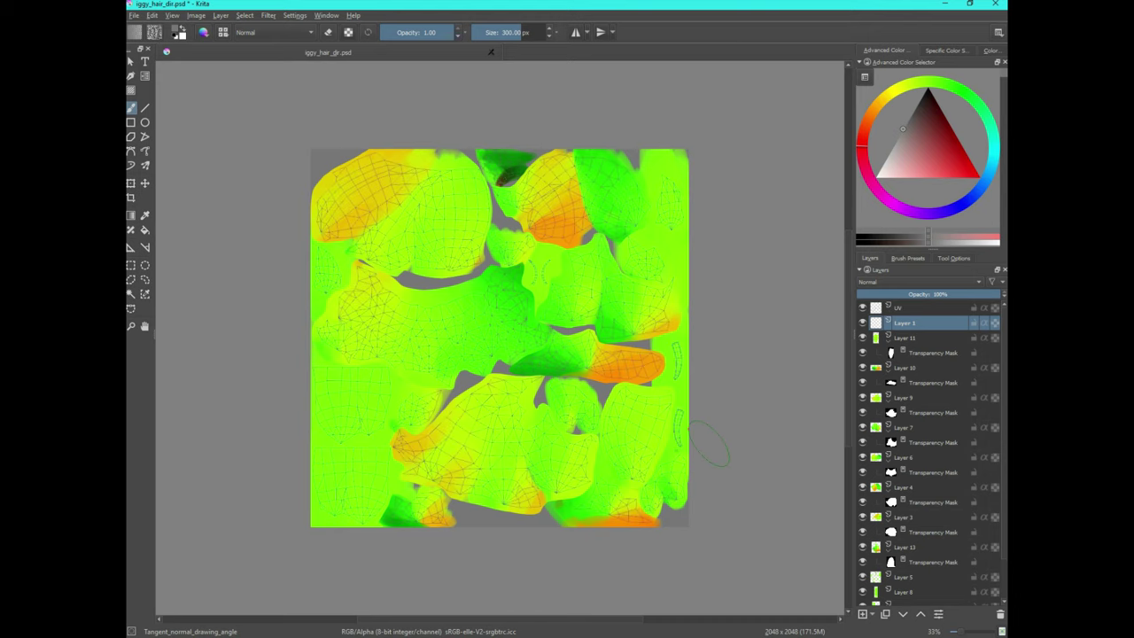
{"action": "left_click", "coordinate": [863, 307]}
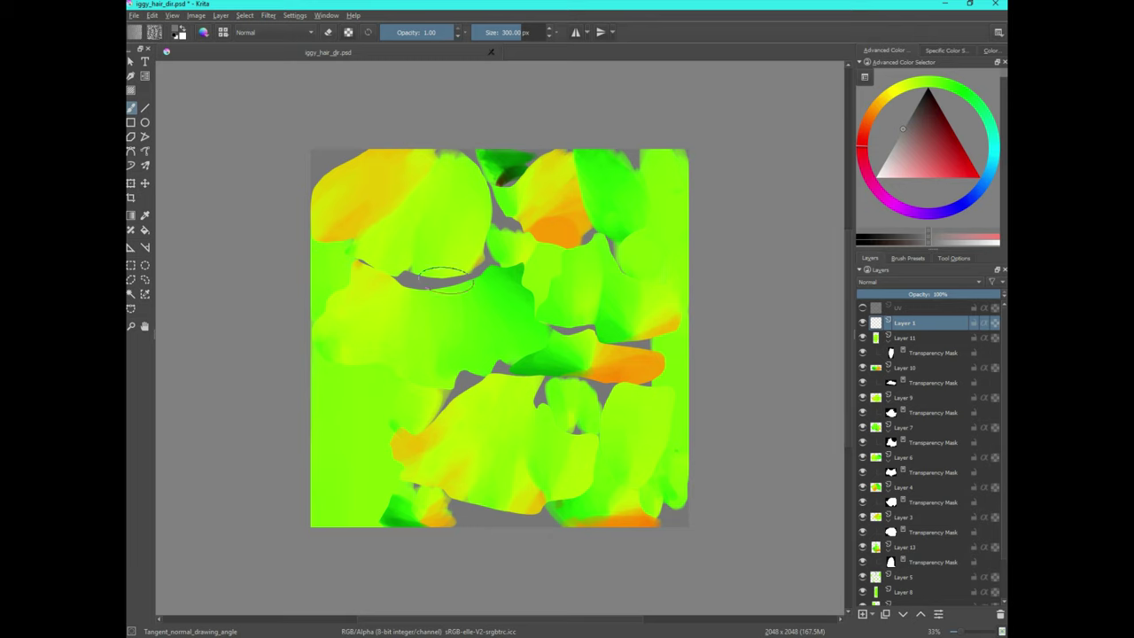
{"action": "left_click_drag", "start_coordinate": [438, 236], "coordinate": [495, 496]}
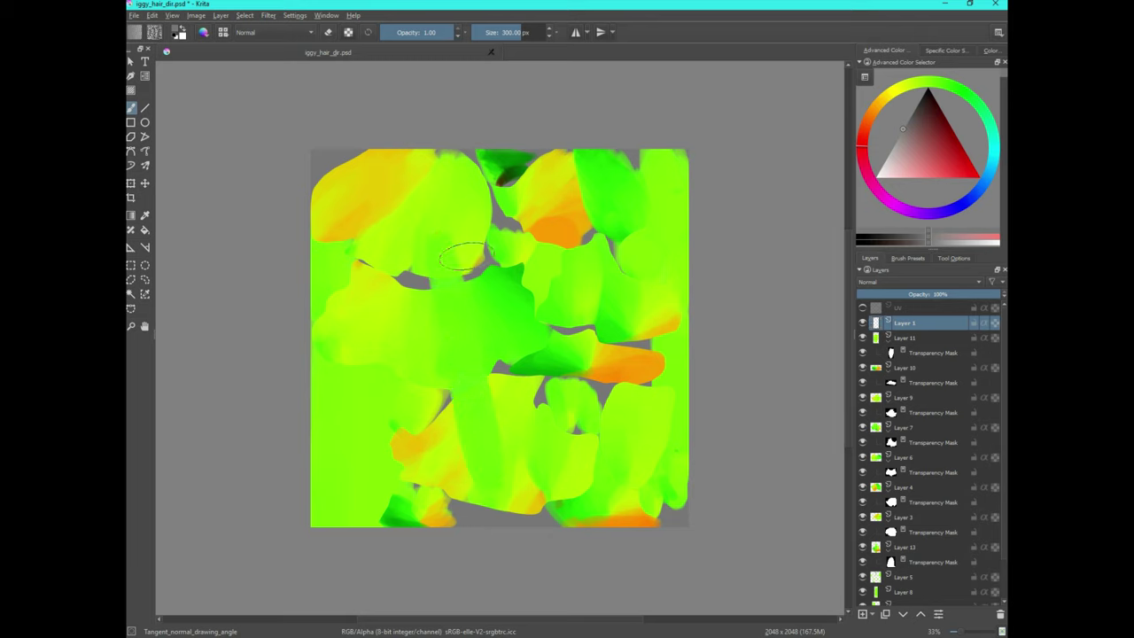
{"action": "left_click_drag", "start_coordinate": [458, 212], "coordinate": [534, 478]}
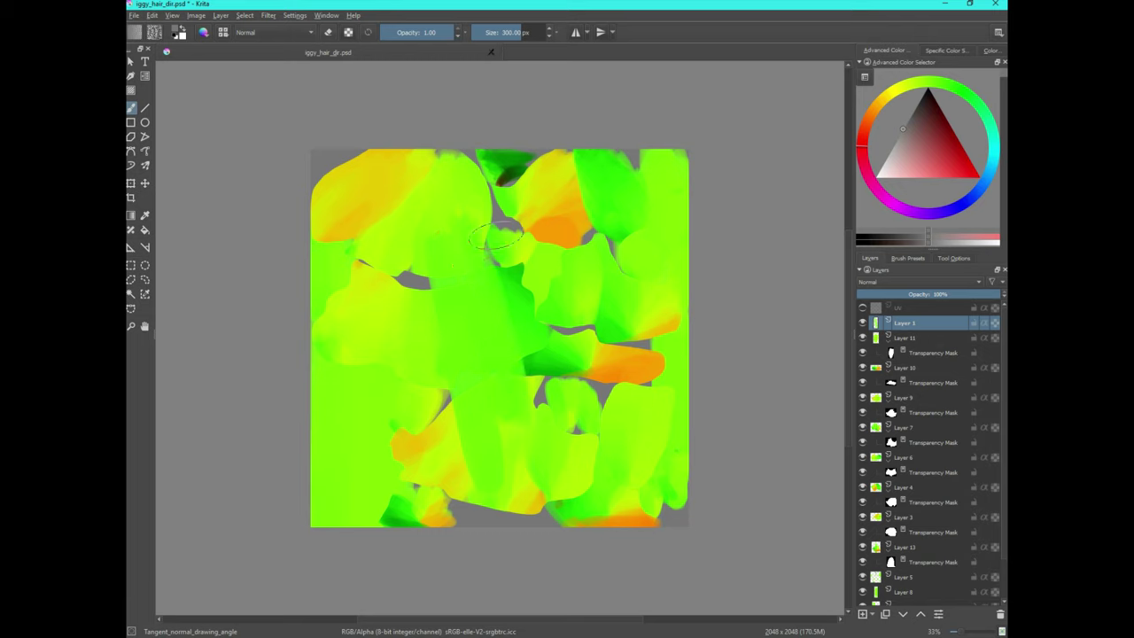
{"action": "key", "text": "ctrl+z"}
{"action": "key", "text": "ctrl+z"}
{"action": "key", "text": "ctrl+z"}
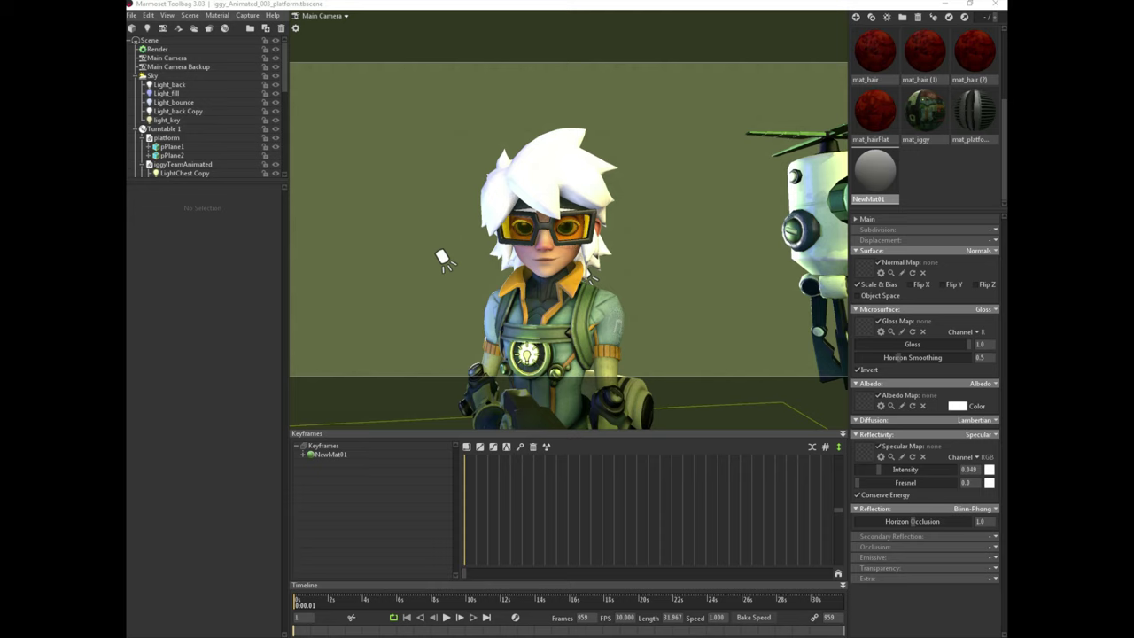
In Marmoset Toolbag, assign the mat_hairSG normal map and the gloss map mat_hairSG_Roughness.png to NewMat01, with the gloss inverted.
{"action": "left_click_drag", "start_coordinate": [145, 308], "coordinate": [869, 271]}
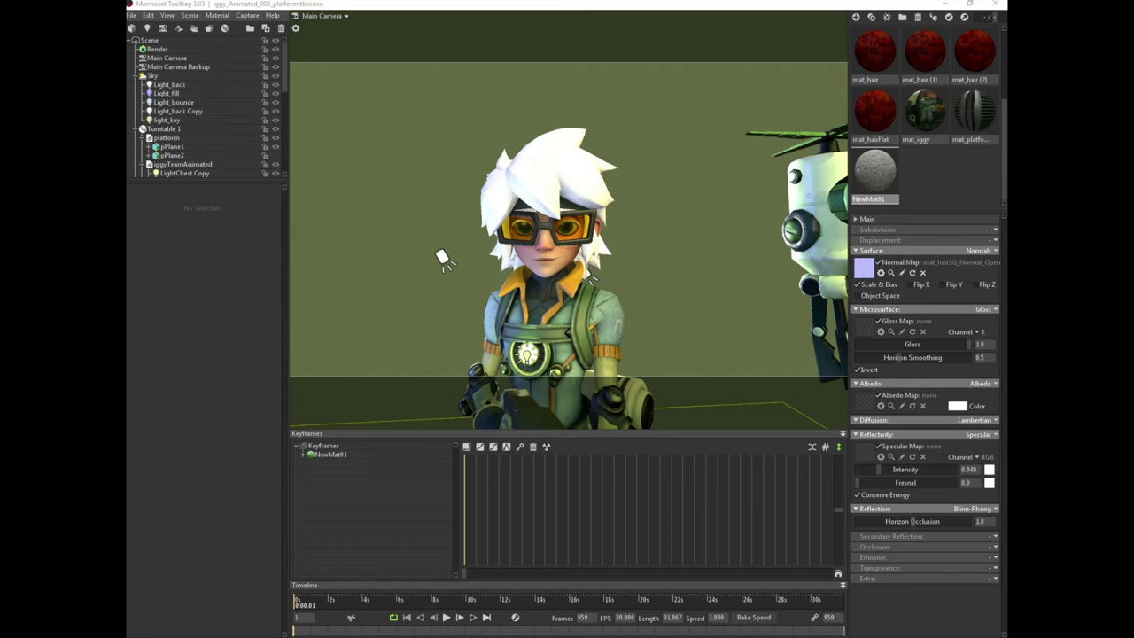
{"action": "left_click_drag", "start_coordinate": [658, 419], "coordinate": [871, 335]}
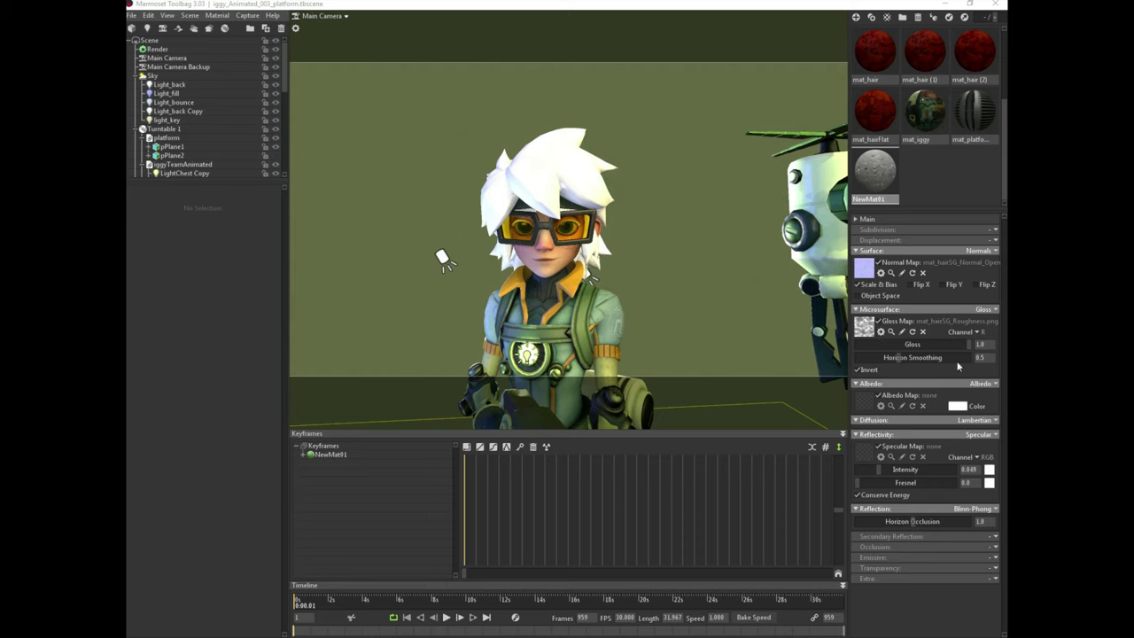
{"action": "left_click", "coordinate": [856, 374]}
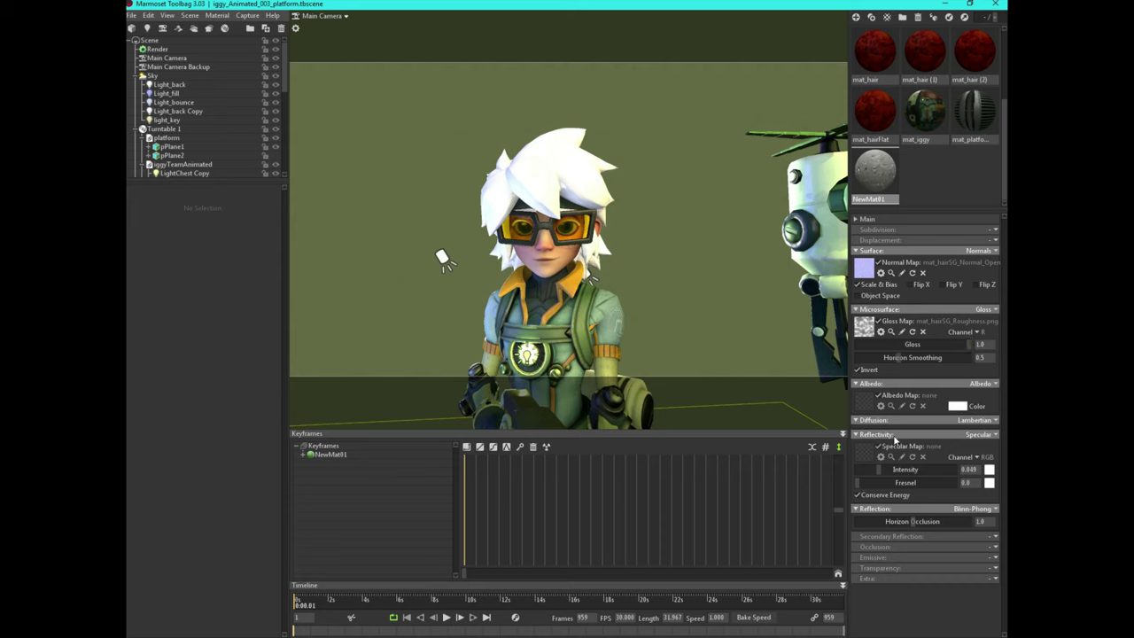
Assign iggy_hair_ao.tga as the specular map of NewMat01 and lower the specular intensity to 0.196.
{"action": "key", "text": "alt+Tab"}
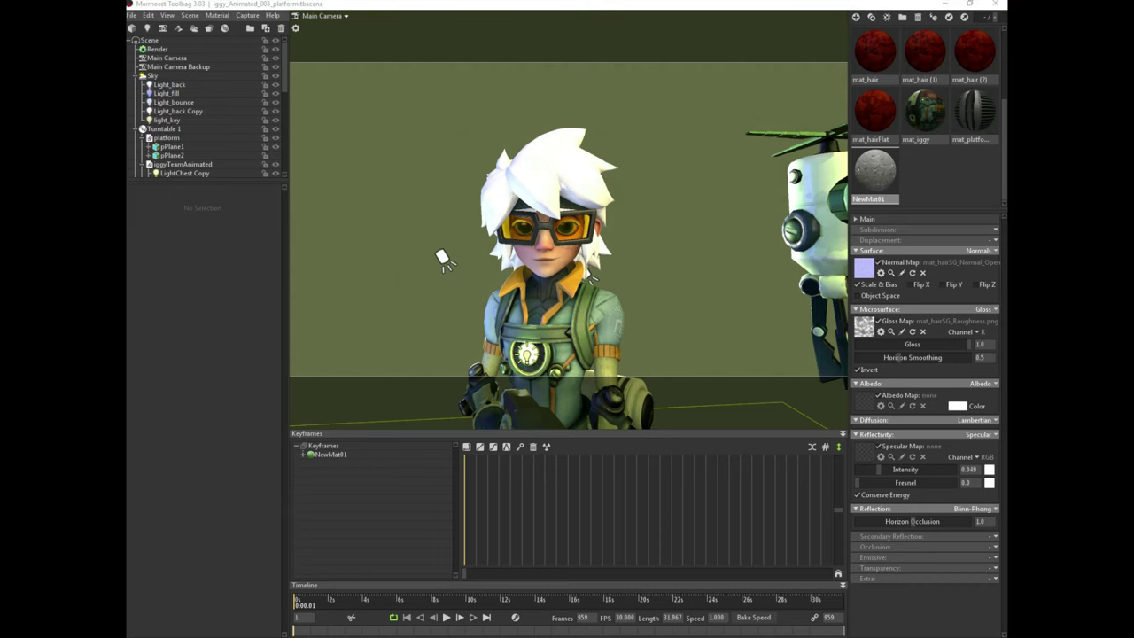
{"action": "left_click_drag", "start_coordinate": [439, 379], "coordinate": [869, 451]}
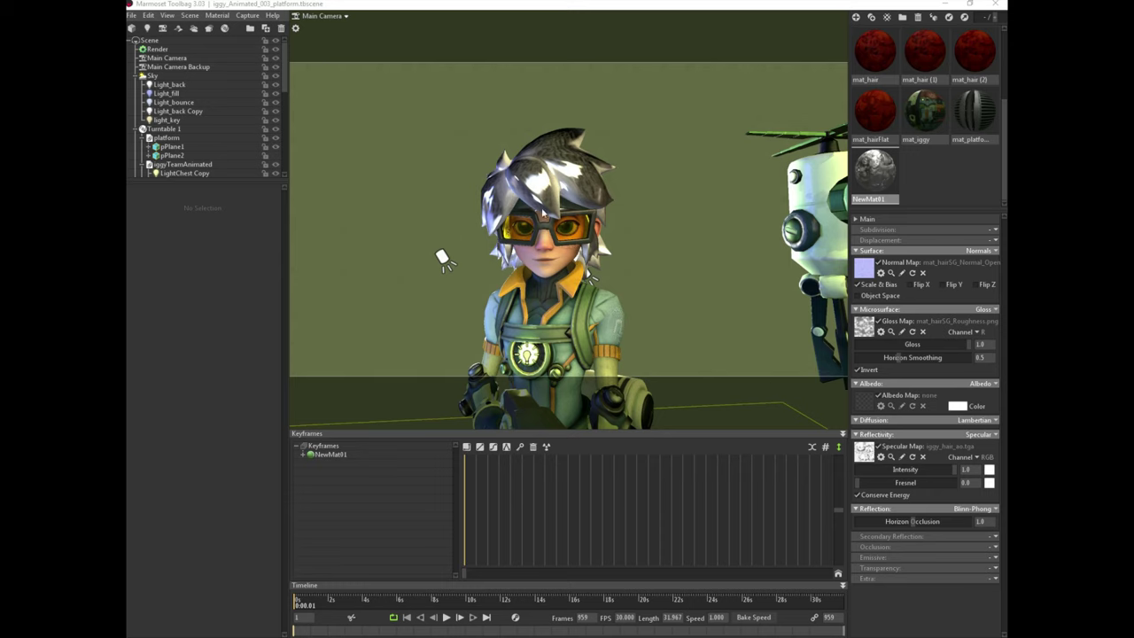
{"action": "left_click_drag", "start_coordinate": [957, 471], "coordinate": [893, 470]}
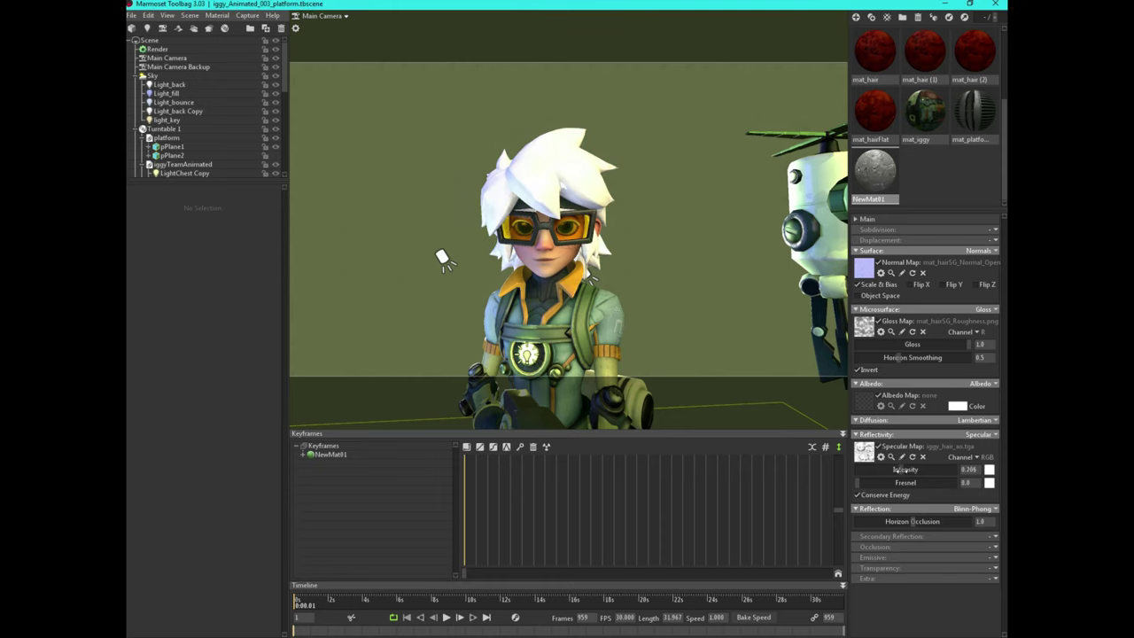
{"action": "left_click_drag", "start_coordinate": [897, 471], "coordinate": [895, 469]}
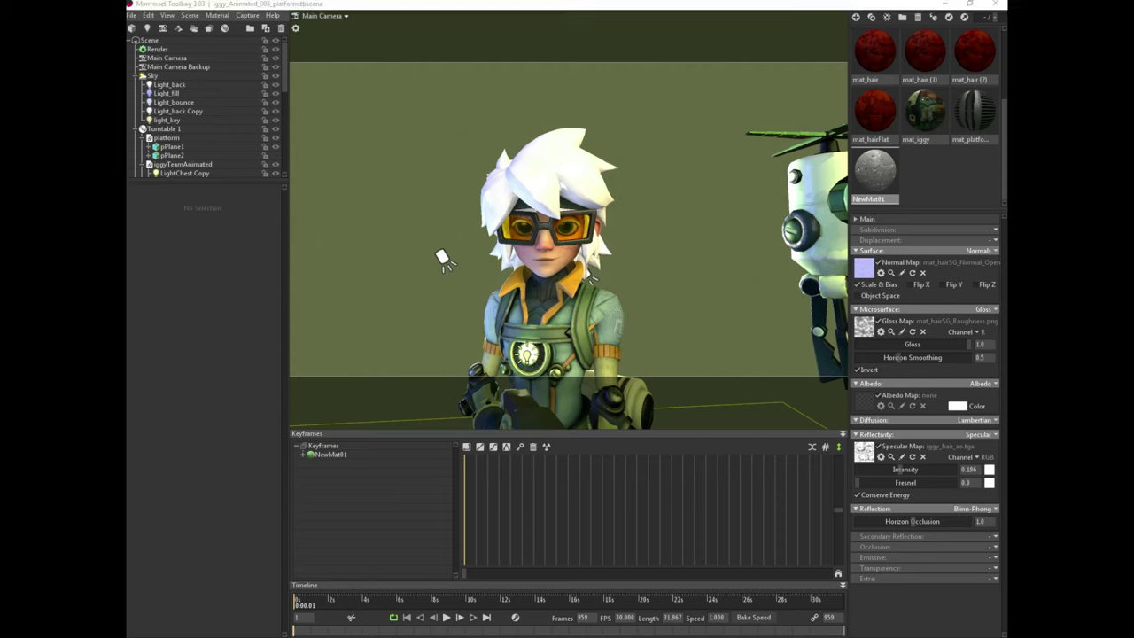
Assign mat_hairSG_Base_Color.png as the albedo map of NewMat01 and reduce the specular intensity to 0.025.
{"action": "left_click_drag", "start_coordinate": [245, 338], "coordinate": [866, 399]}
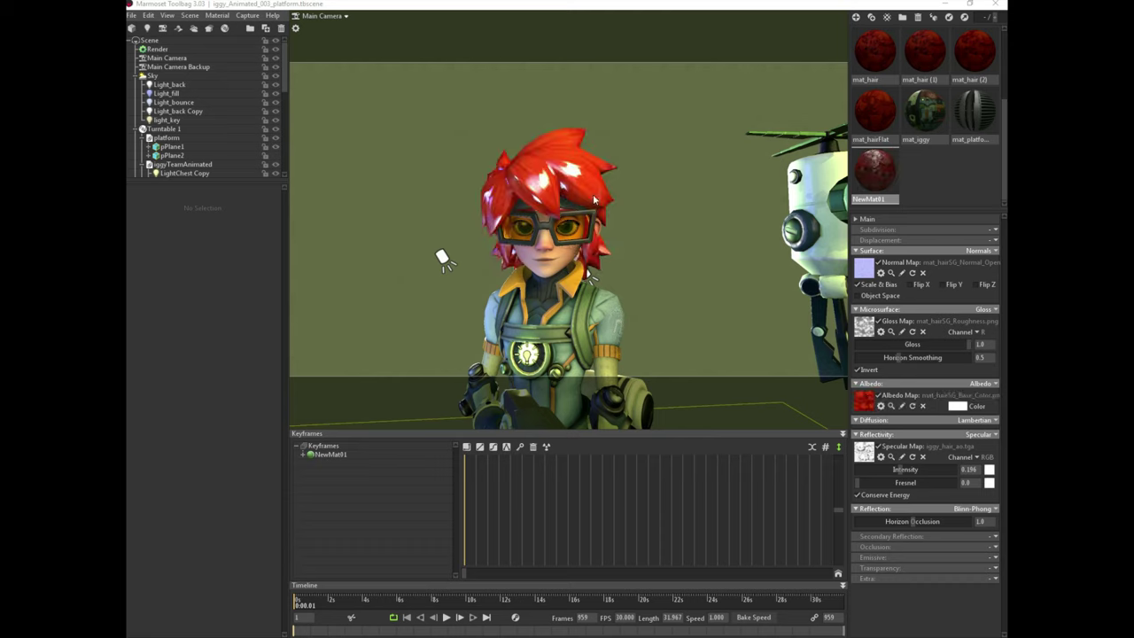
{"action": "left_click_drag", "start_coordinate": [903, 470], "coordinate": [871, 460]}
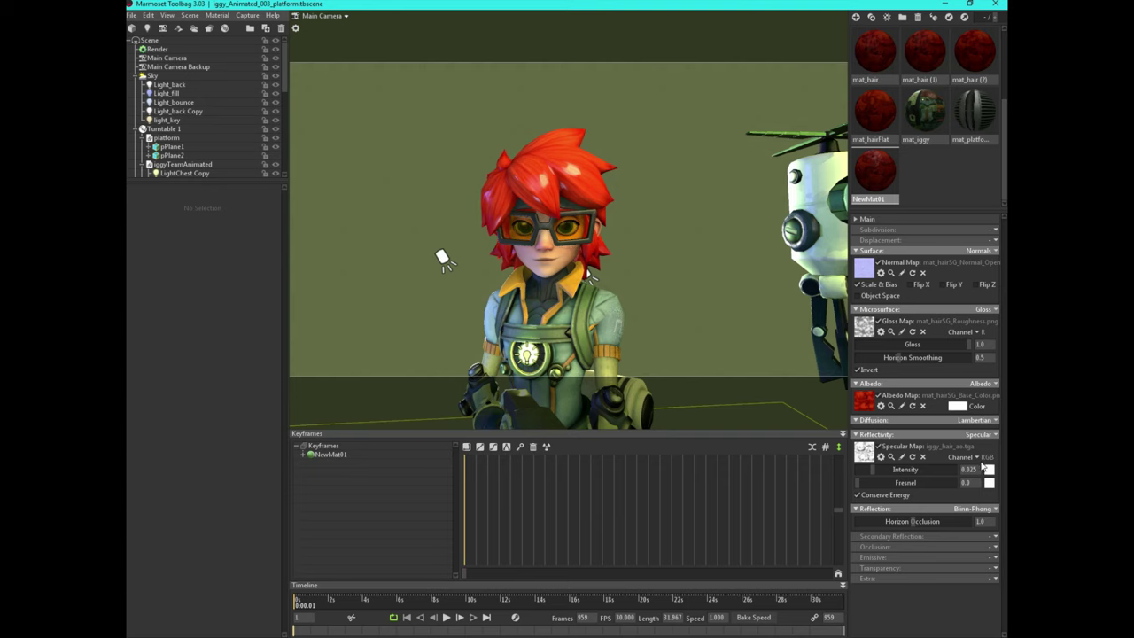
Set the reflection model of NewMat01 to Anisotropic.
{"action": "left_click", "coordinate": [965, 512]}
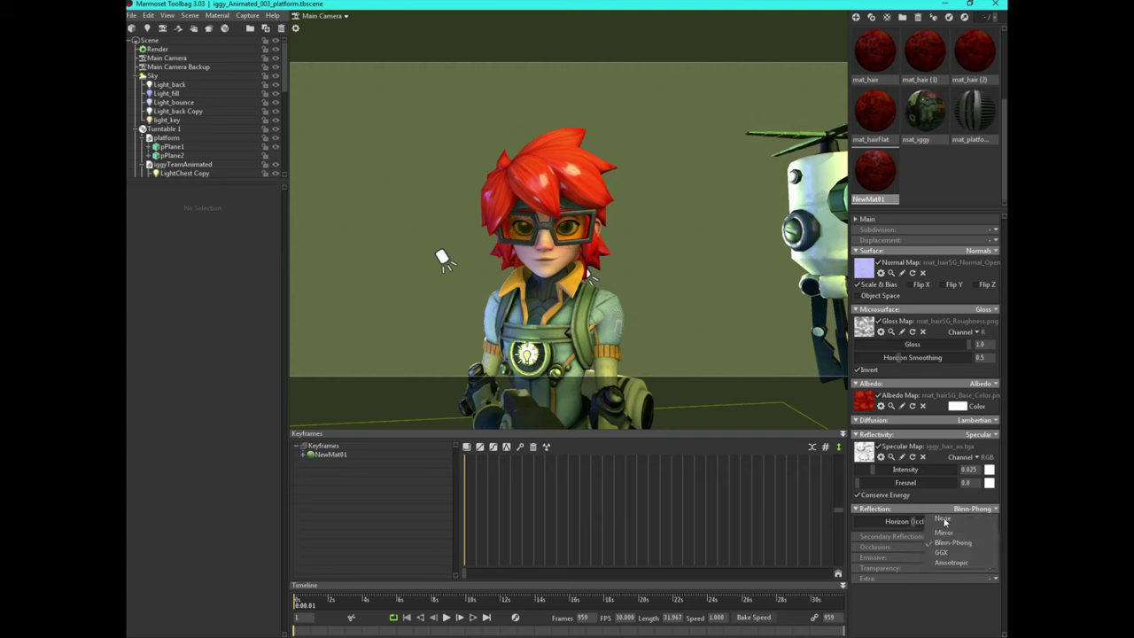
{"action": "left_click", "coordinate": [959, 565]}
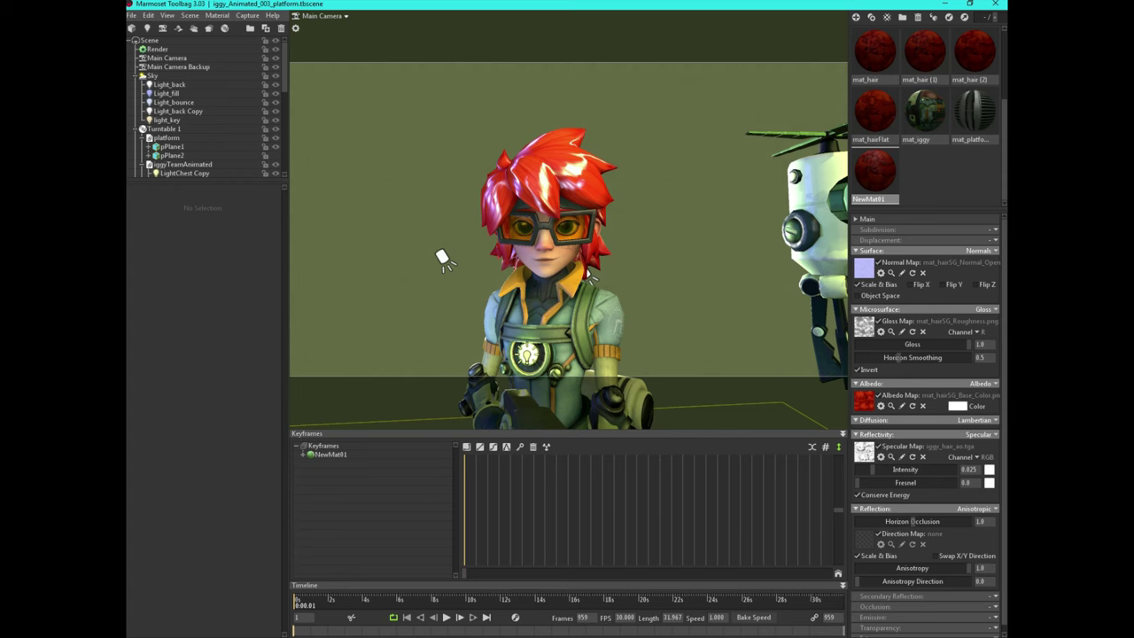
Switch to Krita and dismiss the Save As dialog for iggy_hair_dir.psd without saving.
{"action": "left_click", "coordinate": [303, 633]}
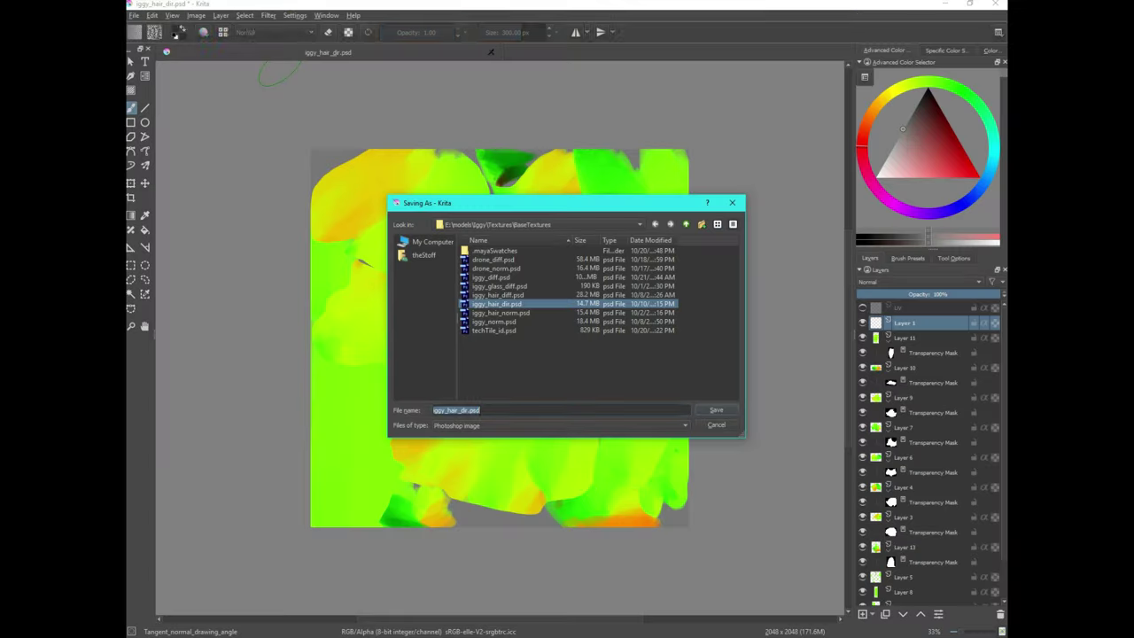
{"action": "left_click", "coordinate": [732, 203]}
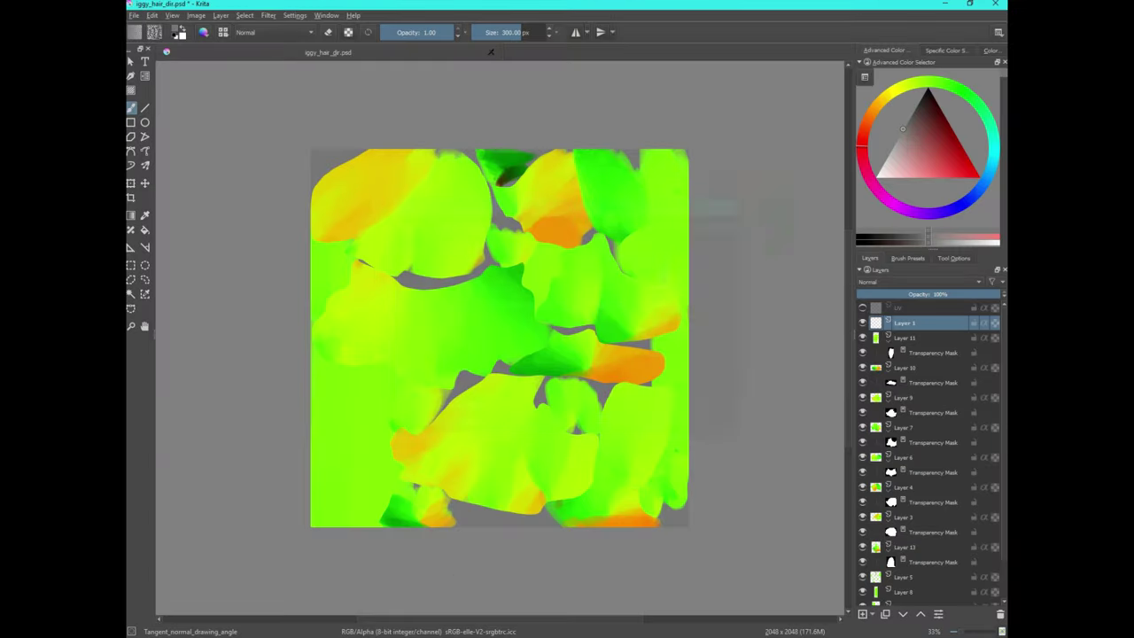
Show the UV layer over the painted hair direction map and switch back to Marmoset Toolbag.
{"action": "left_click", "coordinate": [863, 309]}
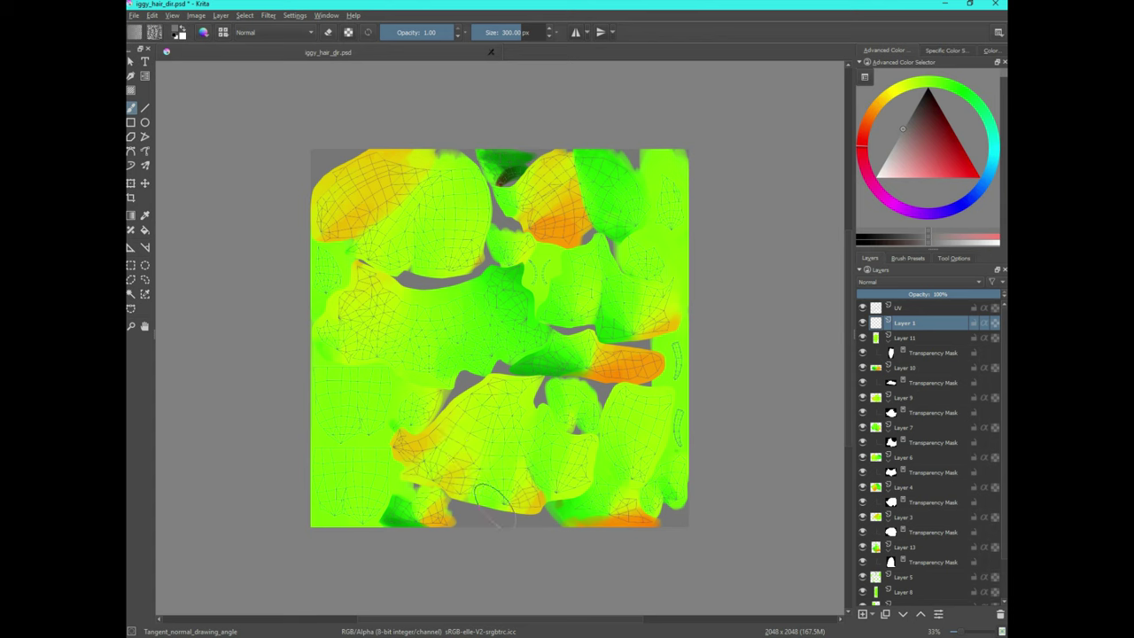
{"action": "left_click", "coordinate": [944, 4]}
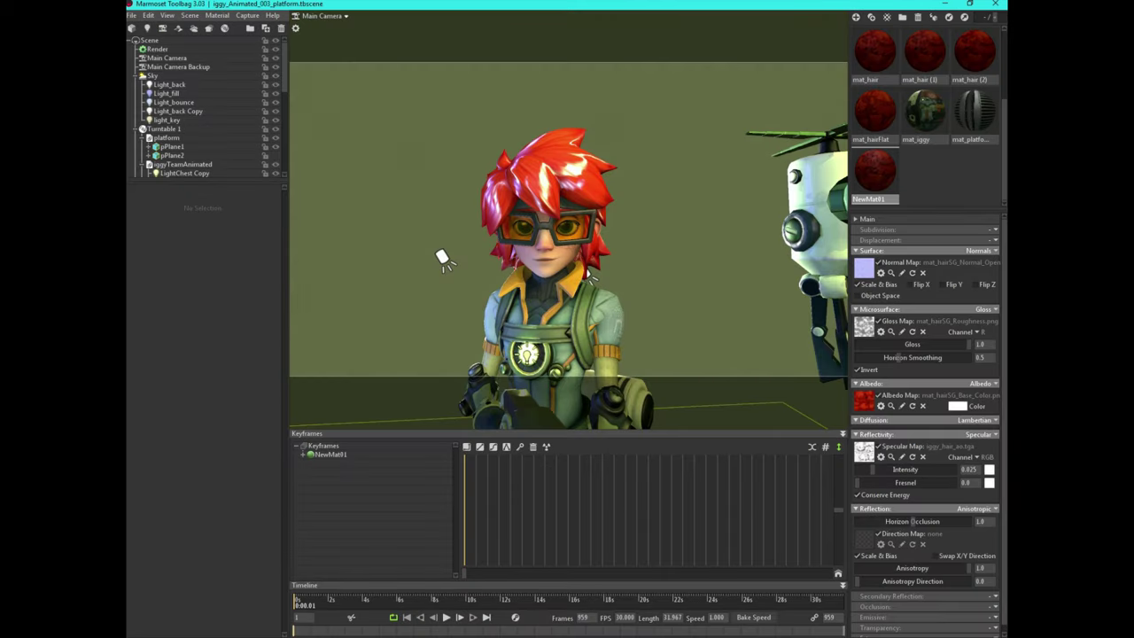
Assign iggy_hair_dir.tga as the direction map of NewMat01's anisotropic reflection and lower the specular intensity to 0.002.
{"action": "key", "text": "alt+Tab"}
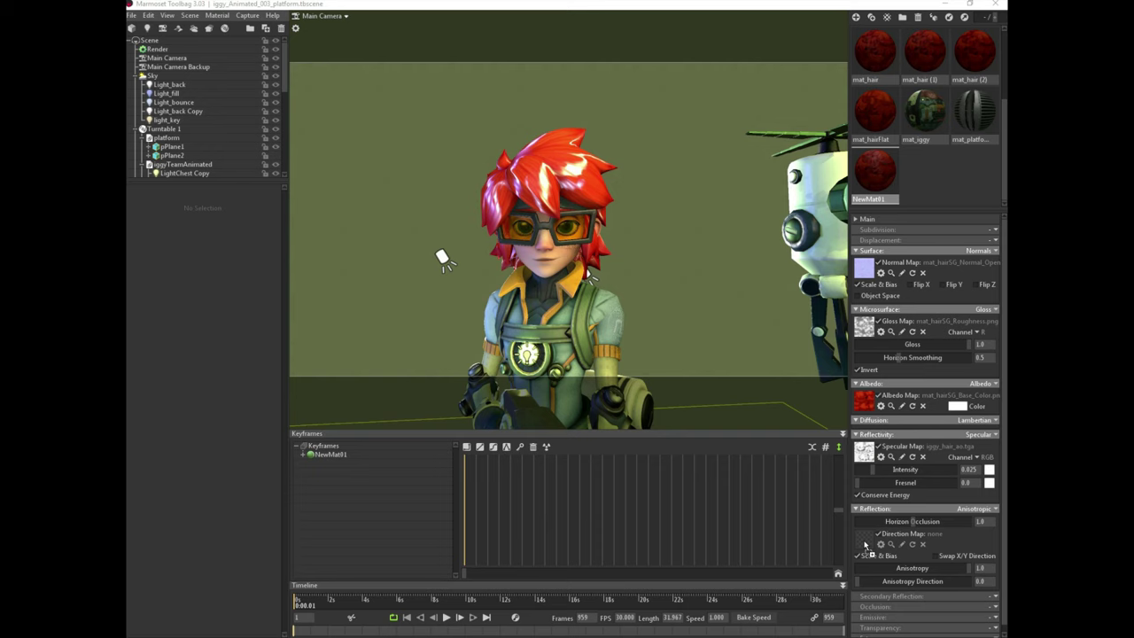
{"action": "left_click_drag", "start_coordinate": [864, 545], "coordinate": [864, 542]}
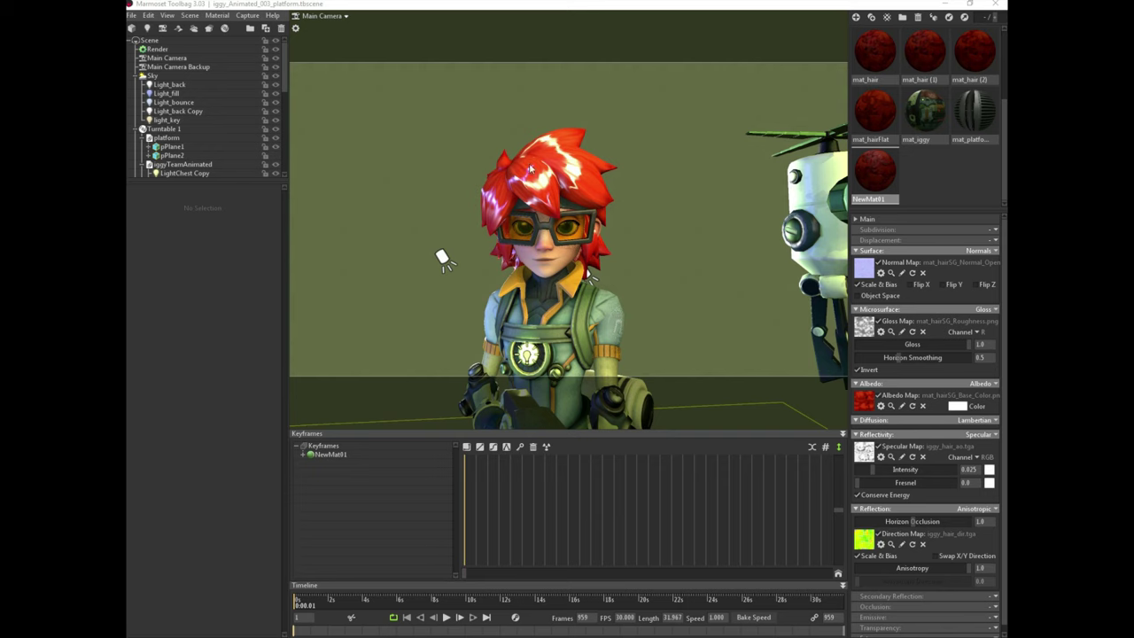
{"action": "left_click_drag", "start_coordinate": [876, 476], "coordinate": [860, 470]}
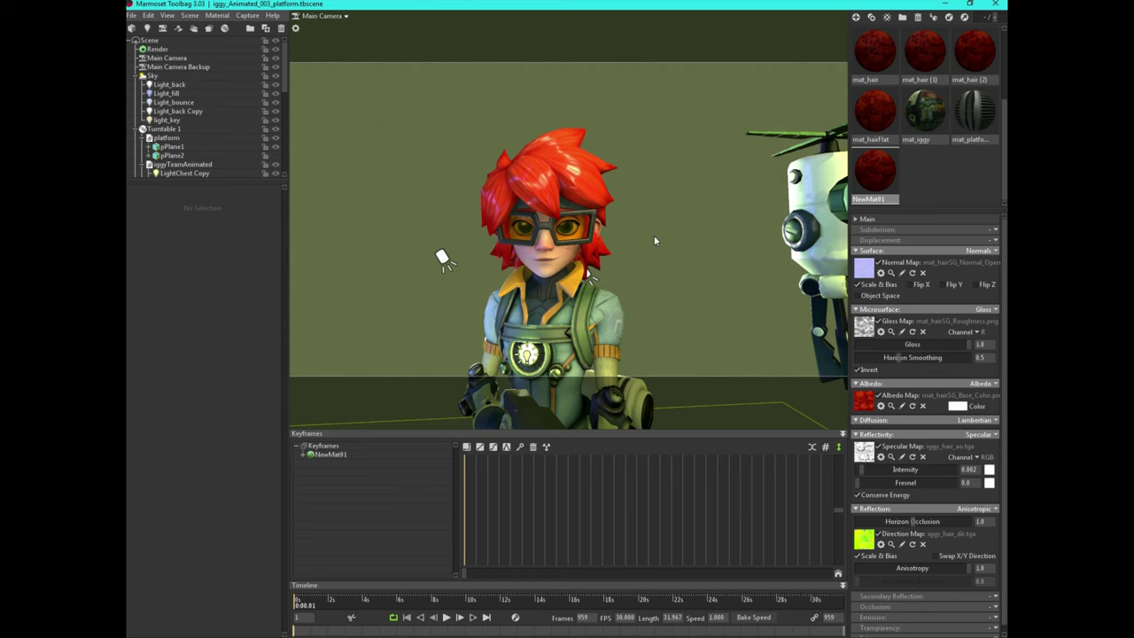
{"action": "left_click_drag", "start_coordinate": [654, 240], "coordinate": [614, 207]}
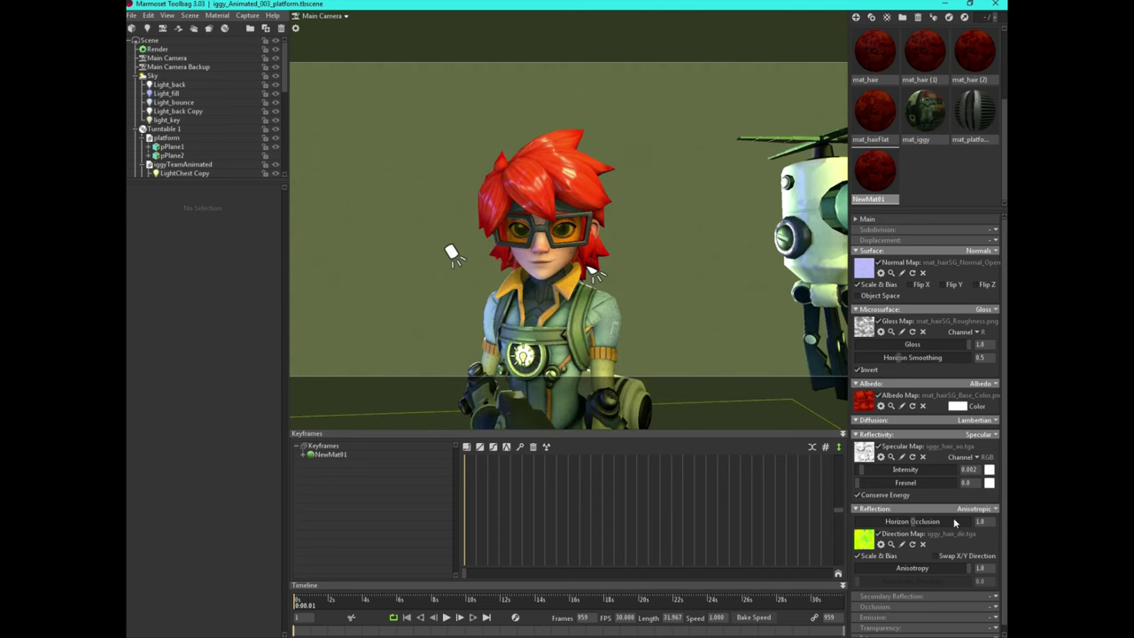
Set the secondary reflection of NewMat01 to Anisotropic, with secondary gloss 0.757 and secondary intensity 2.284.
{"action": "left_click", "coordinate": [994, 598]}
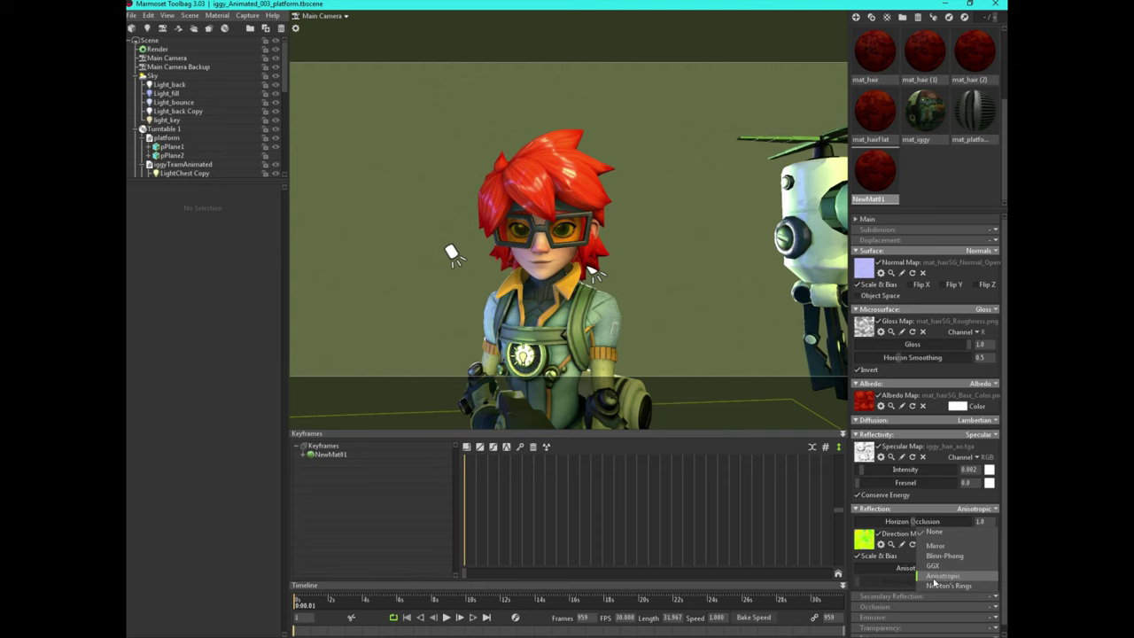
{"action": "left_click", "coordinate": [959, 581]}
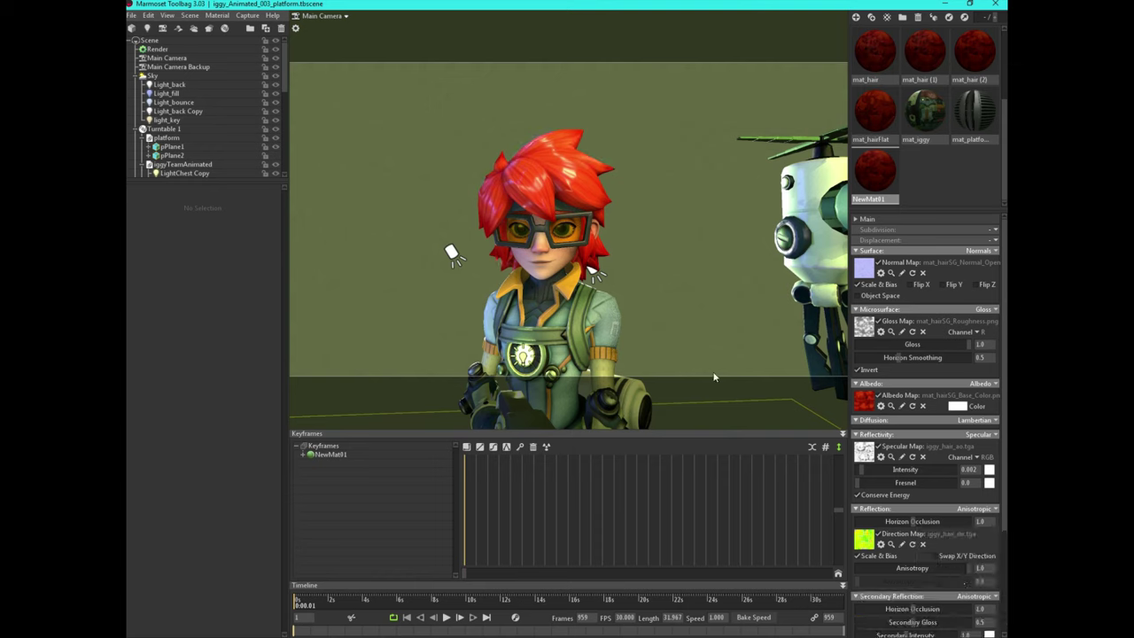
{"action": "scroll", "coordinate": [912, 603], "scroll_direction": "down", "scroll_amount": 1}
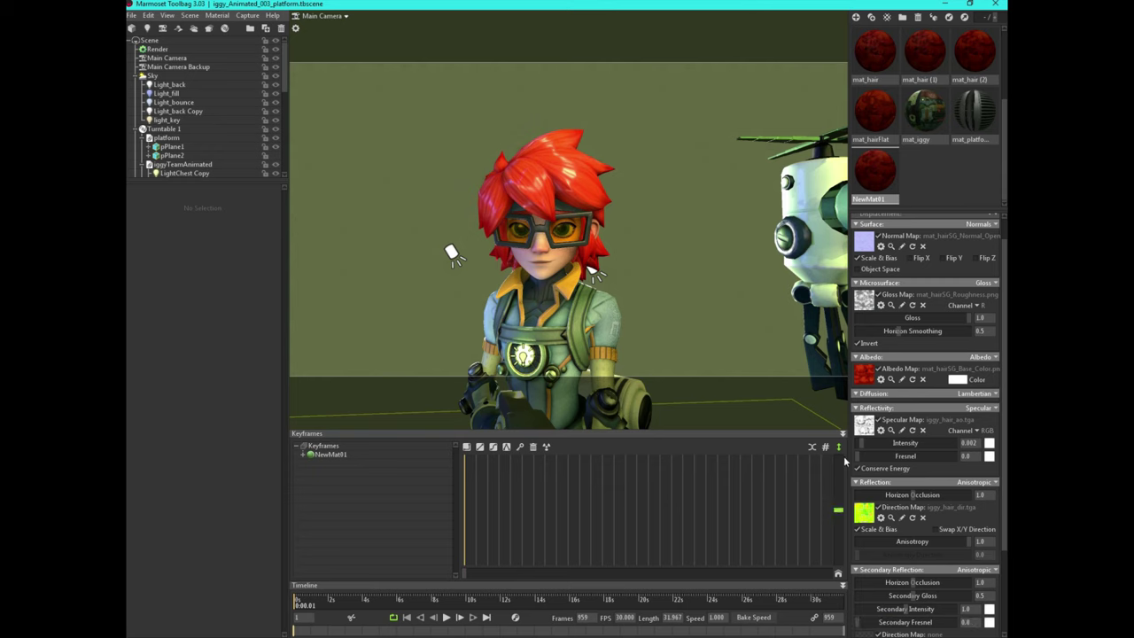
{"action": "scroll", "coordinate": [917, 603], "scroll_direction": "down", "scroll_amount": 2}
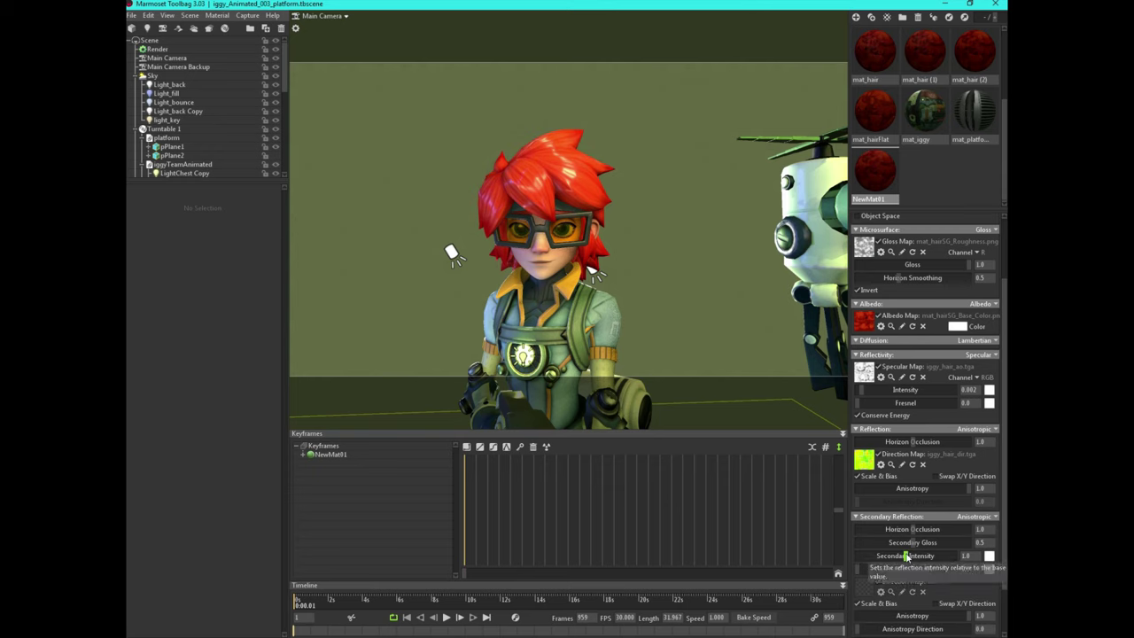
{"action": "mouse_move", "coordinate": [920, 556]}
{"action": "left_mouse_down"}
{"action": "mouse_move", "coordinate": [902, 555]}
{"action": "mouse_move", "coordinate": [927, 542]}
{"action": "mouse_move", "coordinate": [910, 556]}
{"action": "mouse_move", "coordinate": [903, 542]}
{"action": "mouse_move", "coordinate": [929, 555]}
{"action": "left_mouse_up"}
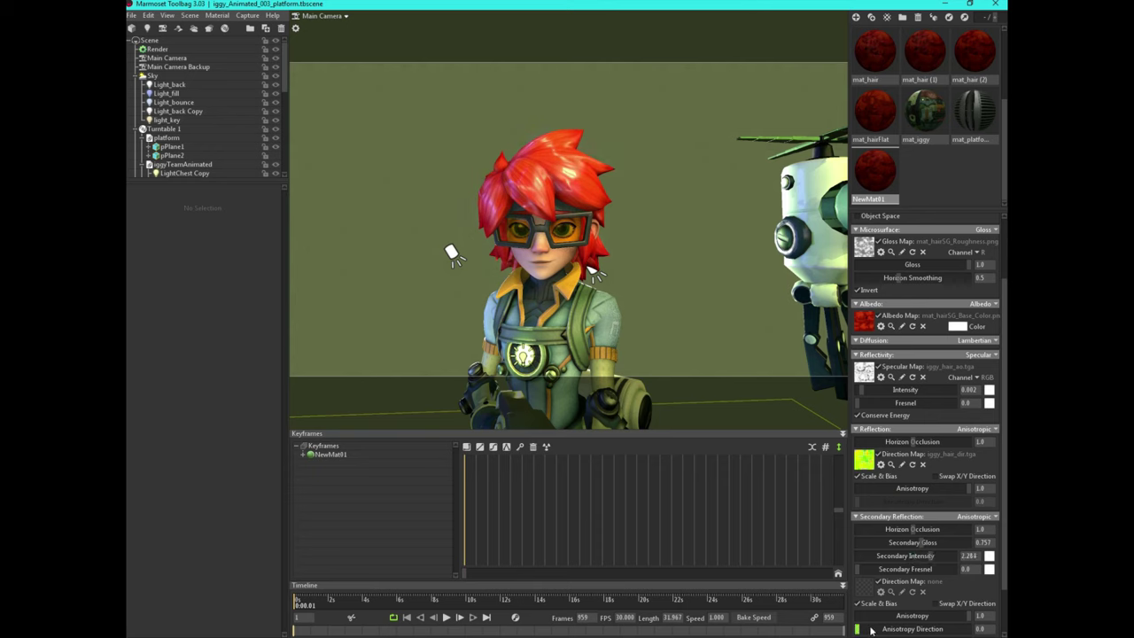
Adjust NewMat01's secondary reflection to refraction shift 0.366, intensity 2.318, gloss 0.611 and horizon occlusion 1.435.
{"action": "scroll", "coordinate": [935, 614], "scroll_direction": "down", "scroll_amount": 2}
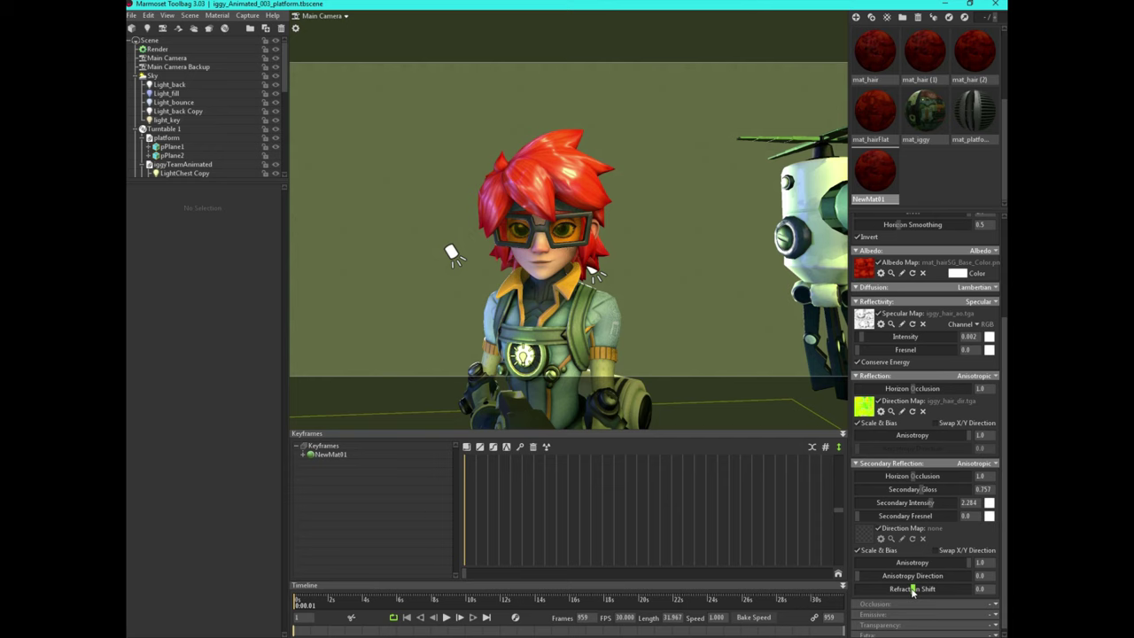
{"action": "mouse_move", "coordinate": [932, 588]}
{"action": "left_mouse_down"}
{"action": "mouse_move", "coordinate": [956, 588]}
{"action": "mouse_move", "coordinate": [933, 589]}
{"action": "left_mouse_up"}
{"action": "mouse_move", "coordinate": [932, 503]}
{"action": "left_mouse_down"}
{"action": "mouse_move", "coordinate": [925, 476]}
{"action": "mouse_move", "coordinate": [914, 476]}
{"action": "mouse_move", "coordinate": [931, 502]}
{"action": "mouse_move", "coordinate": [921, 502]}
{"action": "mouse_move", "coordinate": [936, 502]}
{"action": "left_mouse_up"}
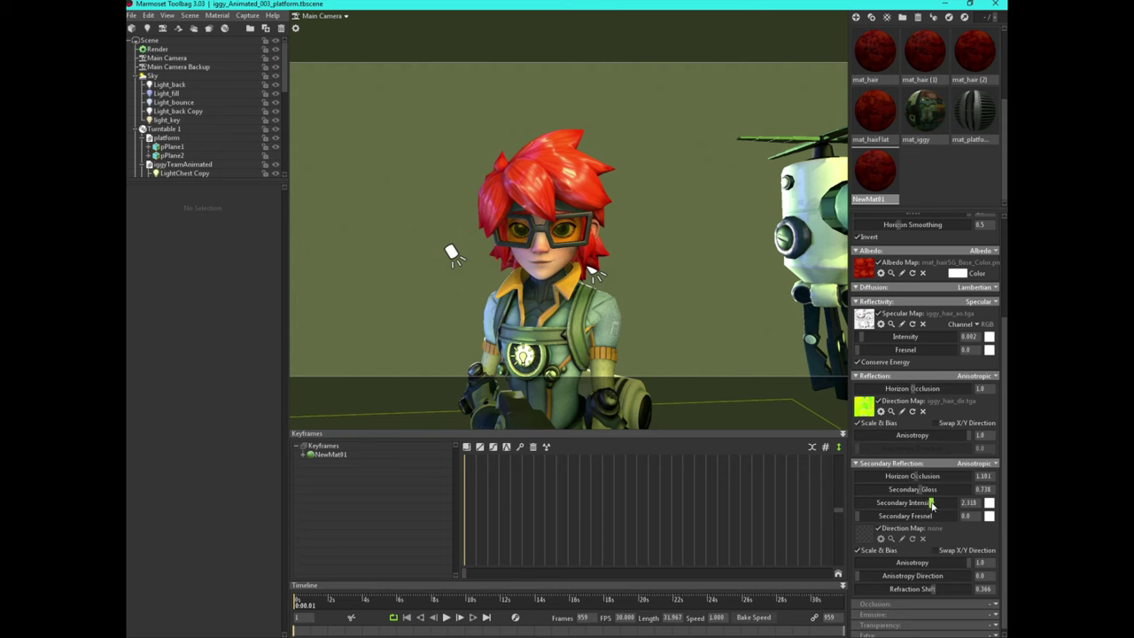
{"action": "mouse_move", "coordinate": [858, 516]}
{"action": "left_mouse_down"}
{"action": "mouse_move", "coordinate": [874, 516]}
{"action": "mouse_move", "coordinate": [853, 516]}
{"action": "left_mouse_up"}
{"action": "mouse_move", "coordinate": [917, 477]}
{"action": "left_mouse_down"}
{"action": "mouse_move", "coordinate": [936, 489]}
{"action": "mouse_move", "coordinate": [918, 492]}
{"action": "left_mouse_up"}
Compare the secondary reflection settings with the mat_hair material and set NewMat01's secondary horizon occlusion to 0.0.
{"action": "left_click", "coordinate": [869, 51]}
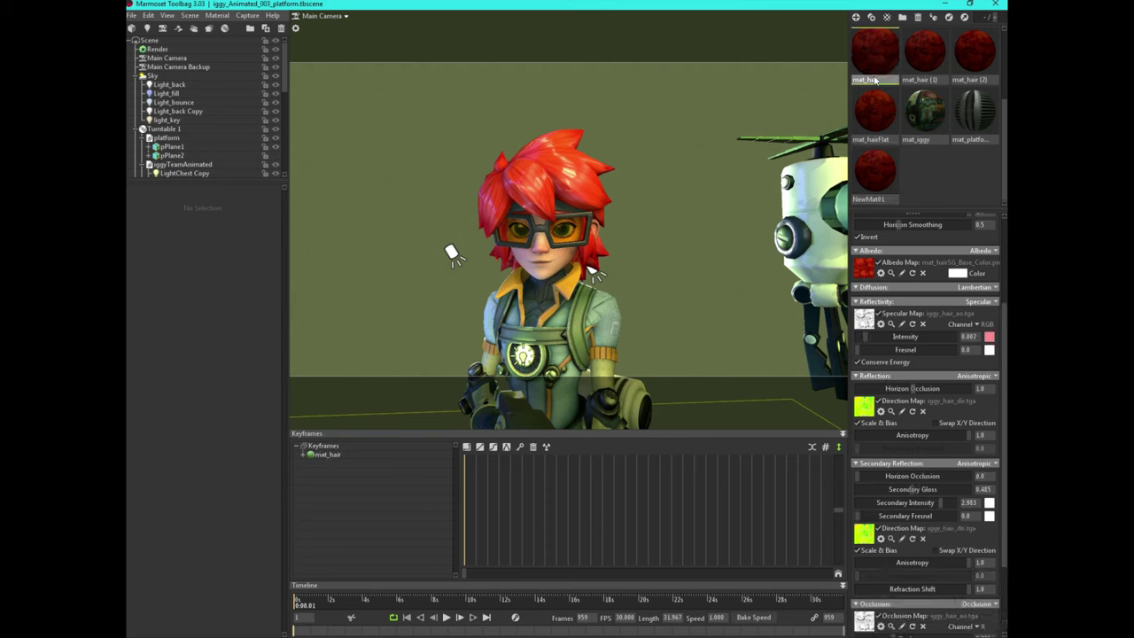
{"action": "left_click", "coordinate": [874, 172]}
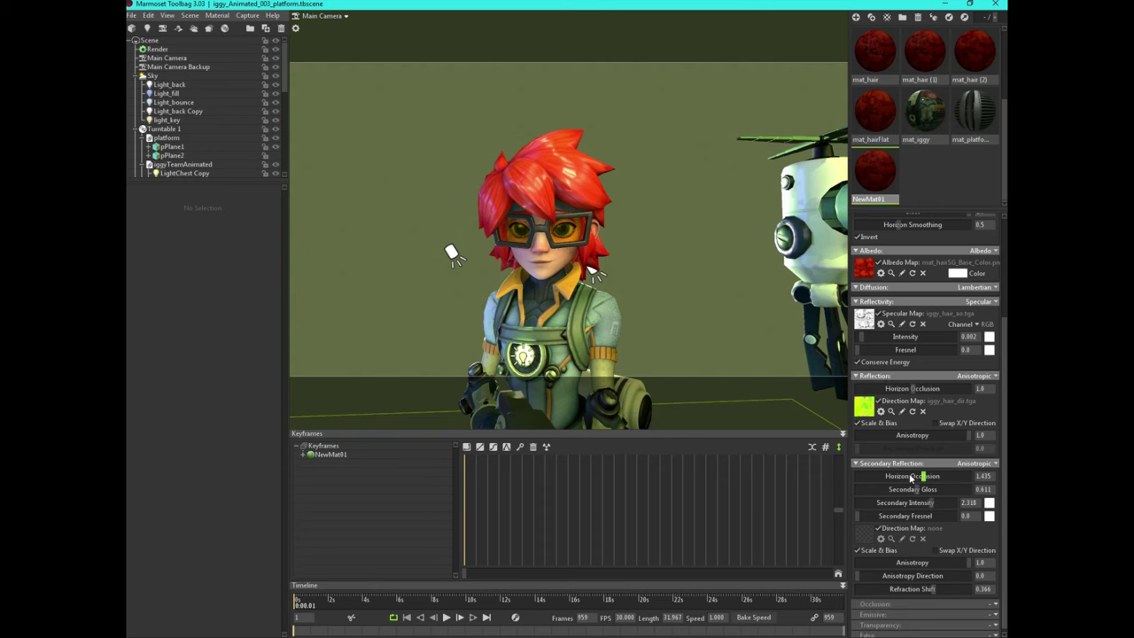
{"action": "left_click", "coordinate": [869, 66]}
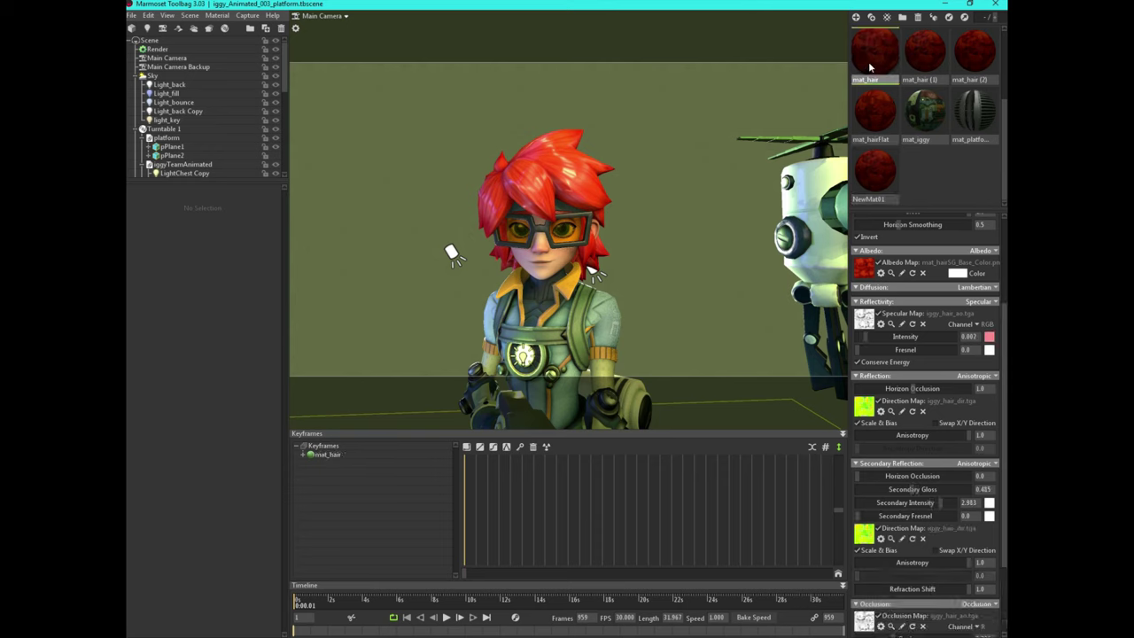
{"action": "left_click", "coordinate": [873, 173]}
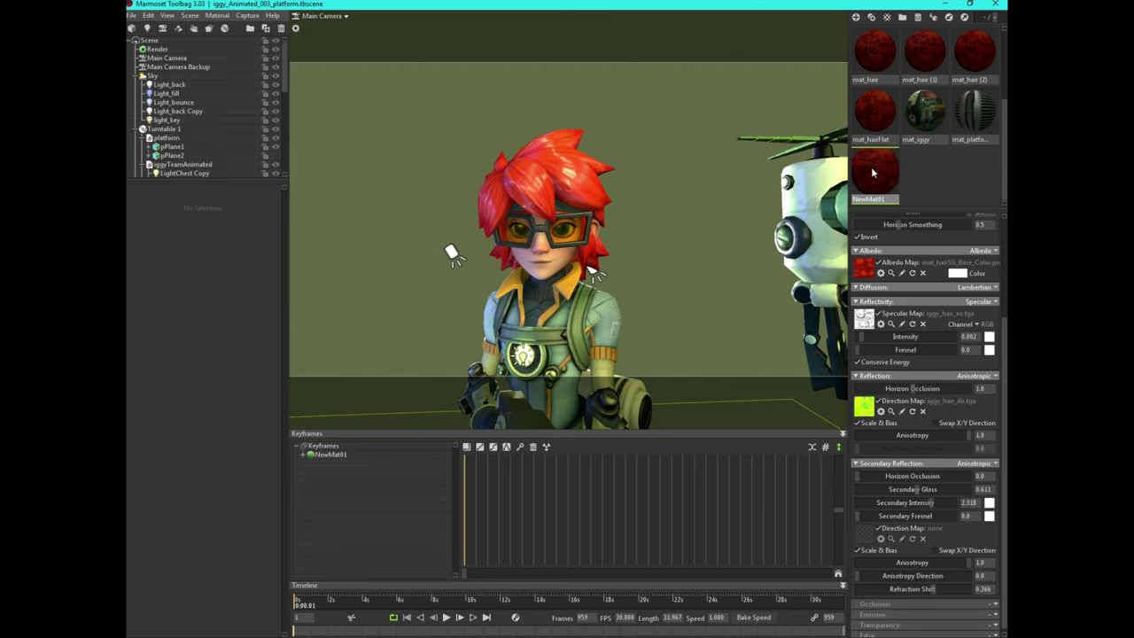
{"action": "left_click", "coordinate": [877, 58]}
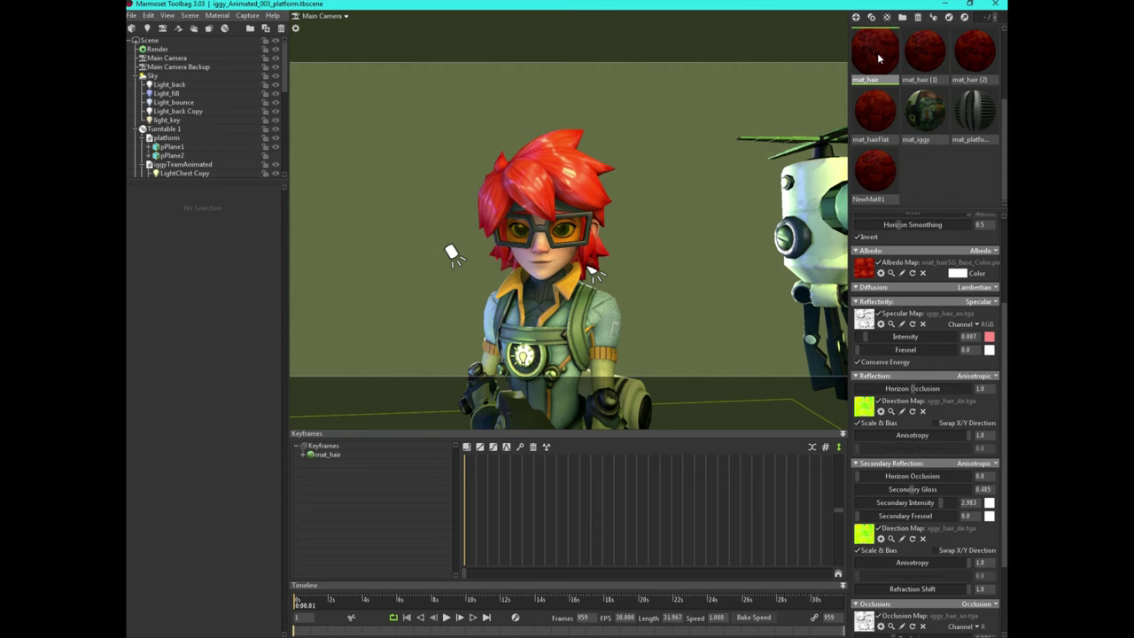
{"action": "left_click", "coordinate": [873, 173]}
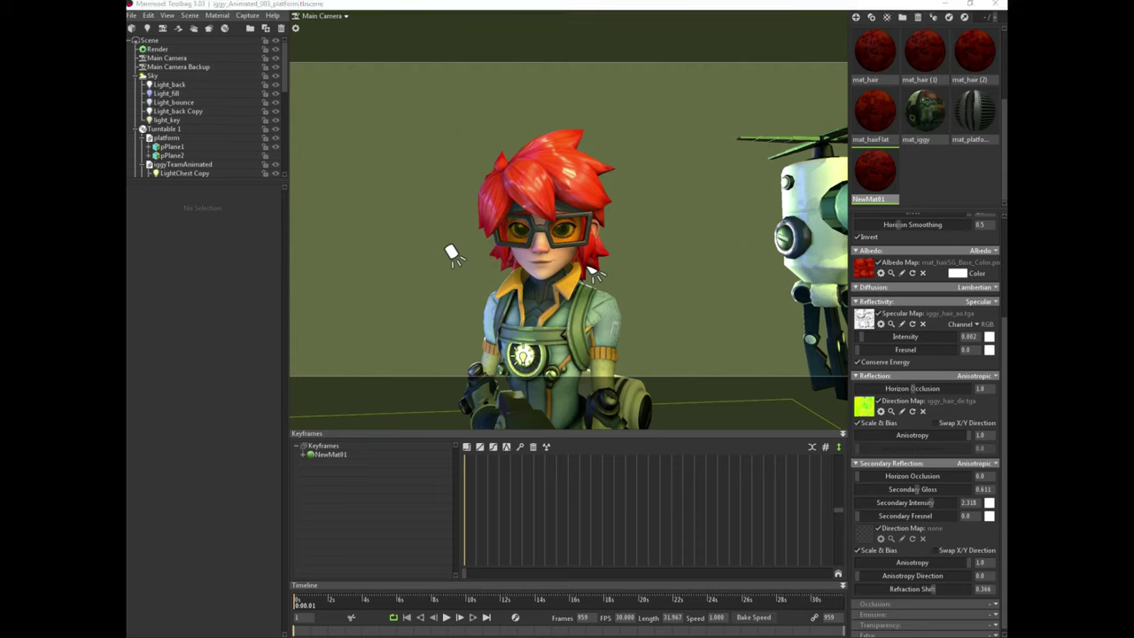
Assign iggy_hair_dir.tga as the secondary direction map and set secondary gloss to 0.645, intensity to 1.859 and refraction shift to 0.732.
{"action": "left_click_drag", "start_coordinate": [425, 404], "coordinate": [866, 537]}
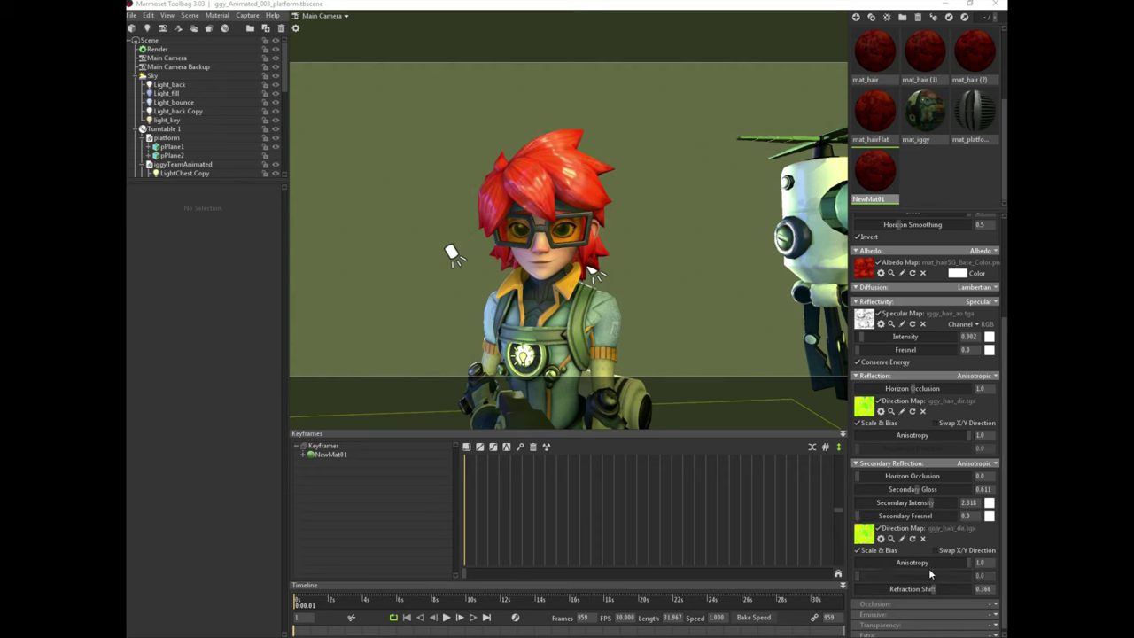
{"action": "mouse_move", "coordinate": [924, 496]}
{"action": "left_mouse_down"}
{"action": "mouse_move", "coordinate": [904, 490]}
{"action": "mouse_move", "coordinate": [922, 492]}
{"action": "left_mouse_up"}
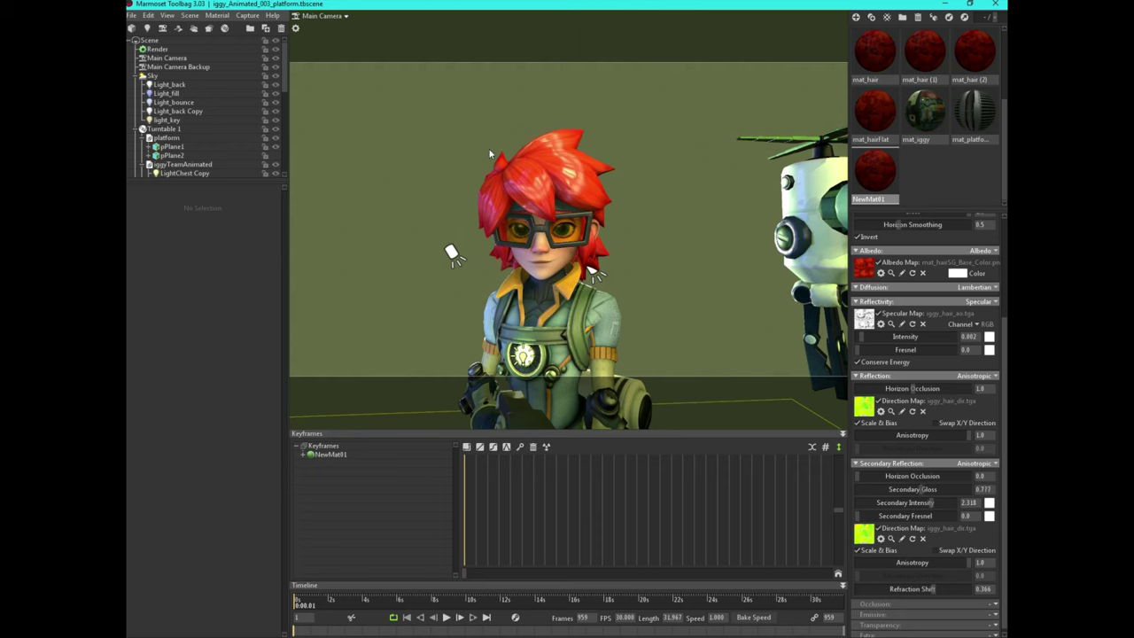
{"action": "left_click_drag", "start_coordinate": [930, 502], "coordinate": [938, 503]}
{"action": "left_click_drag", "start_coordinate": [932, 592], "coordinate": [954, 584]}
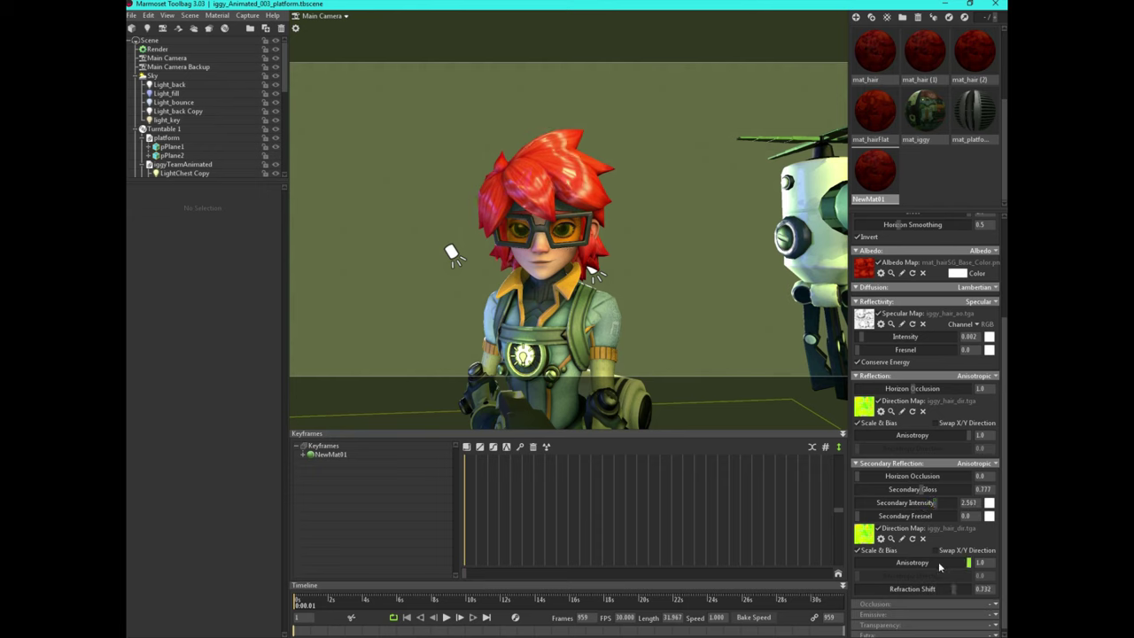
{"action": "left_click_drag", "start_coordinate": [936, 502], "coordinate": [914, 489]}
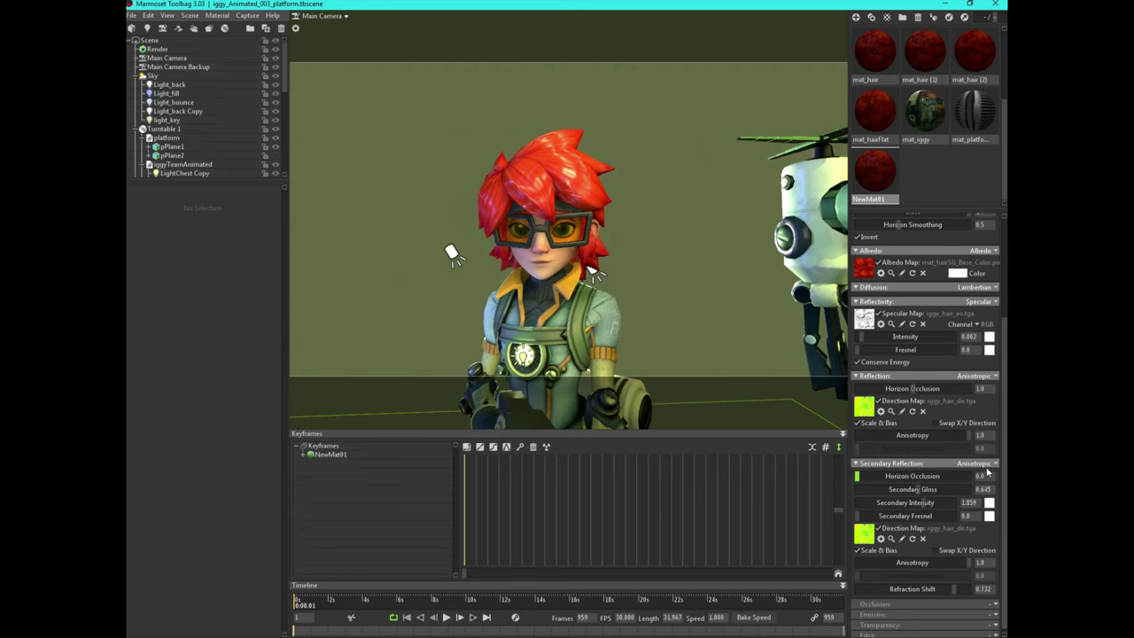
{"action": "left_click", "coordinate": [990, 337]}
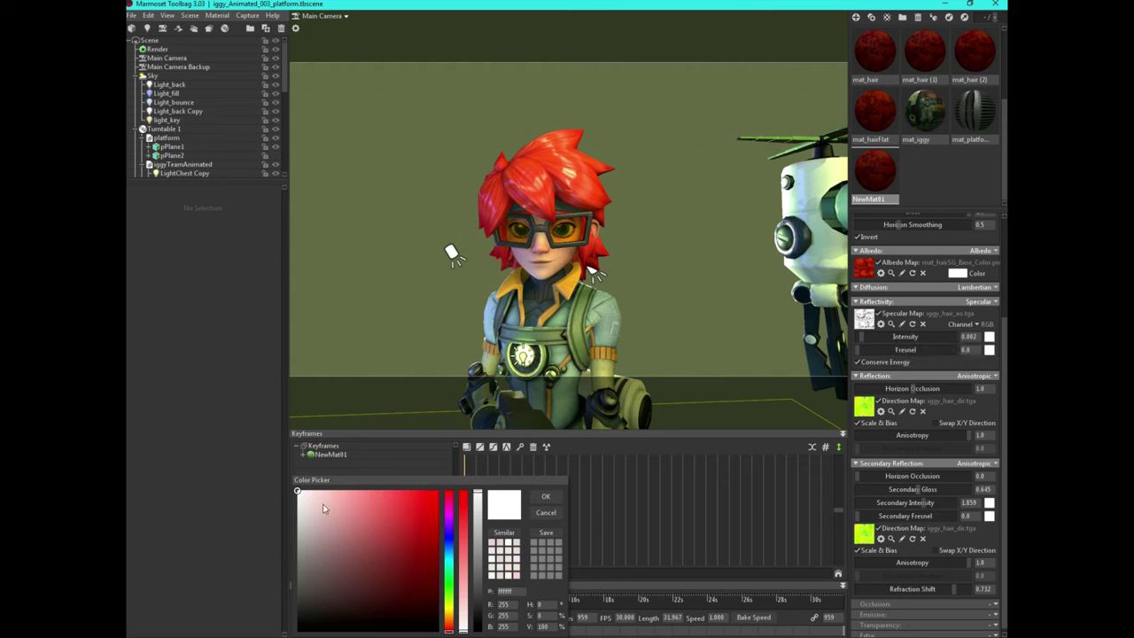
{"action": "mouse_move", "coordinate": [319, 501]}
{"action": "left_mouse_down"}
{"action": "mouse_move", "coordinate": [313, 492]}
{"action": "mouse_move", "coordinate": [362, 470]}
{"action": "mouse_move", "coordinate": [325, 471]}
{"action": "mouse_move", "coordinate": [337, 468]}
{"action": "left_mouse_up"}
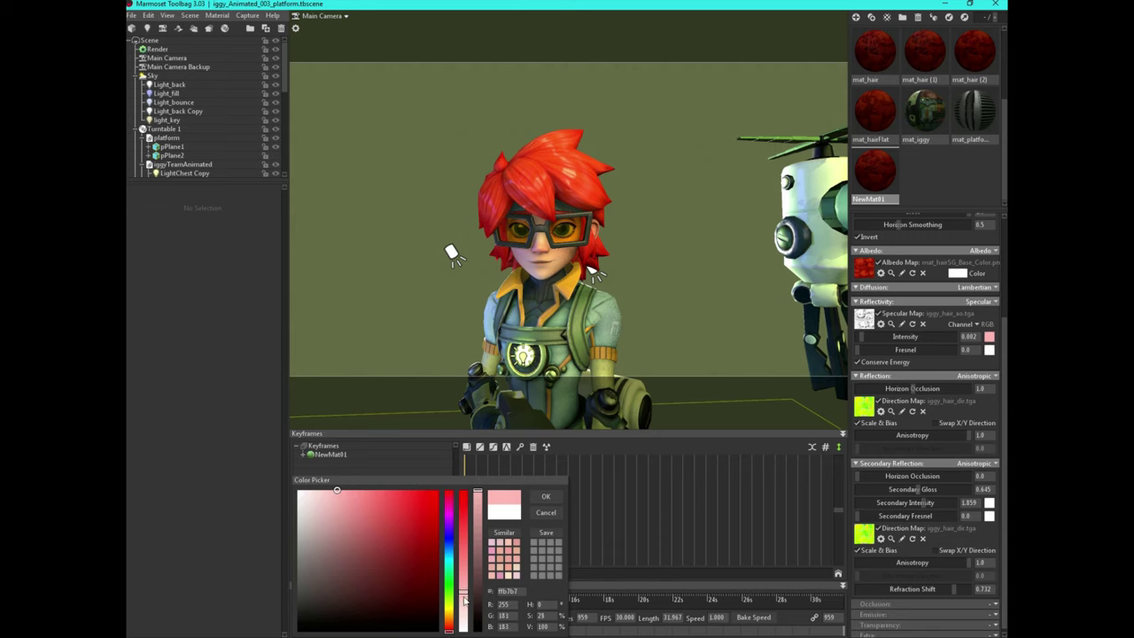
{"action": "left_click_drag", "start_coordinate": [451, 619], "coordinate": [453, 612]}
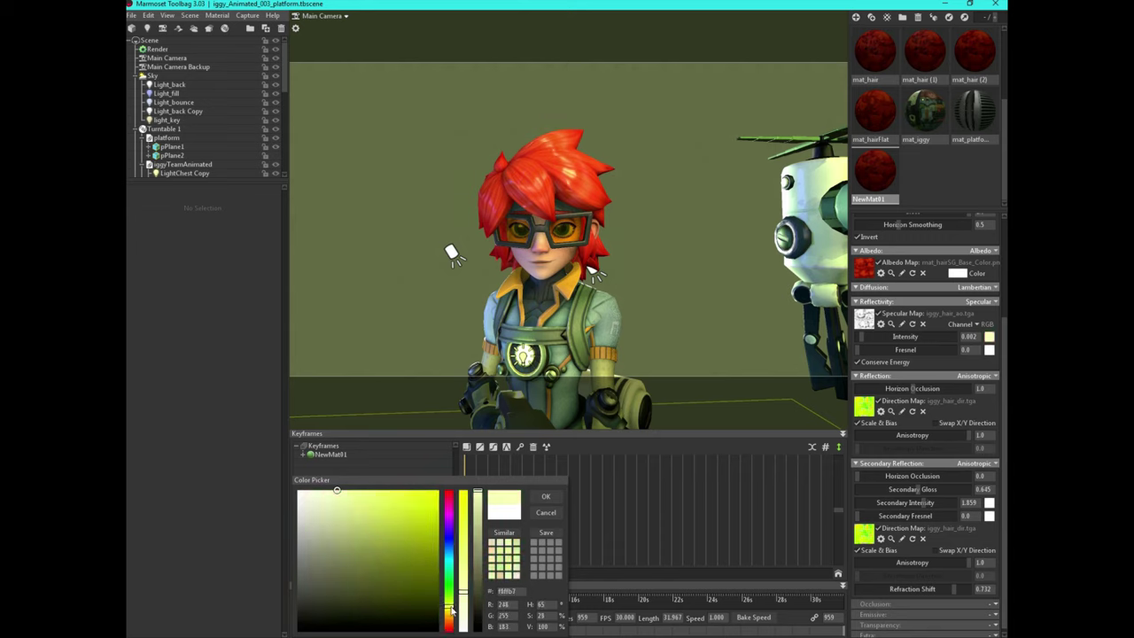
{"action": "left_click", "coordinate": [546, 513]}
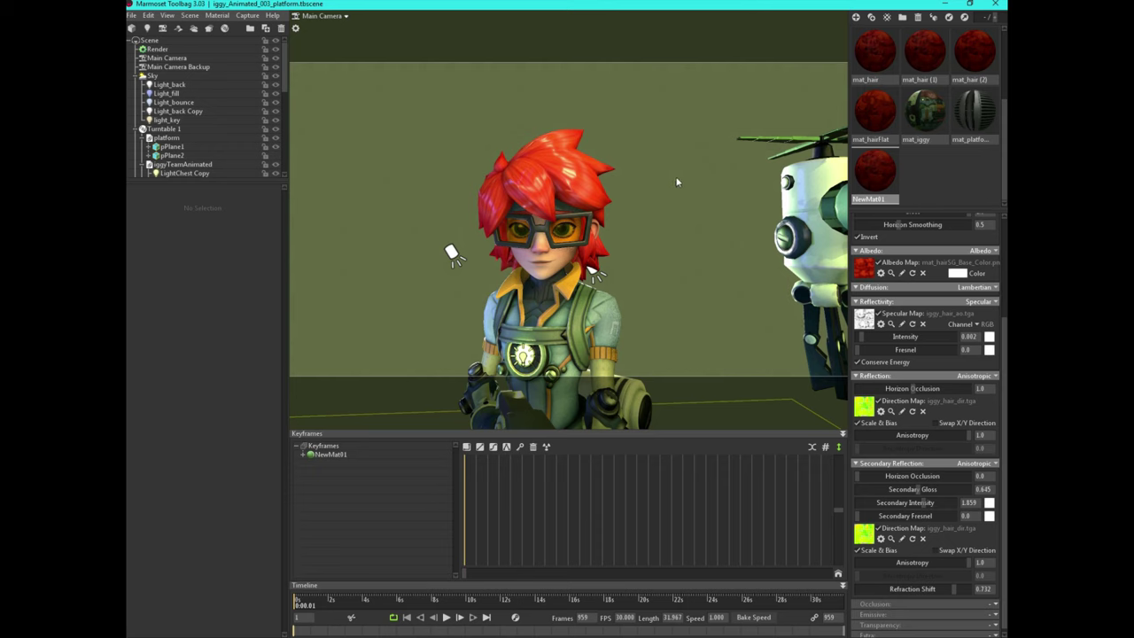
Examine the hair highlights around the character's head and the gloss map mat_hairSG_Roughness.png in Photoshop.
{"action": "scroll", "coordinate": [922, 270], "scroll_direction": "up", "scroll_amount": 3}
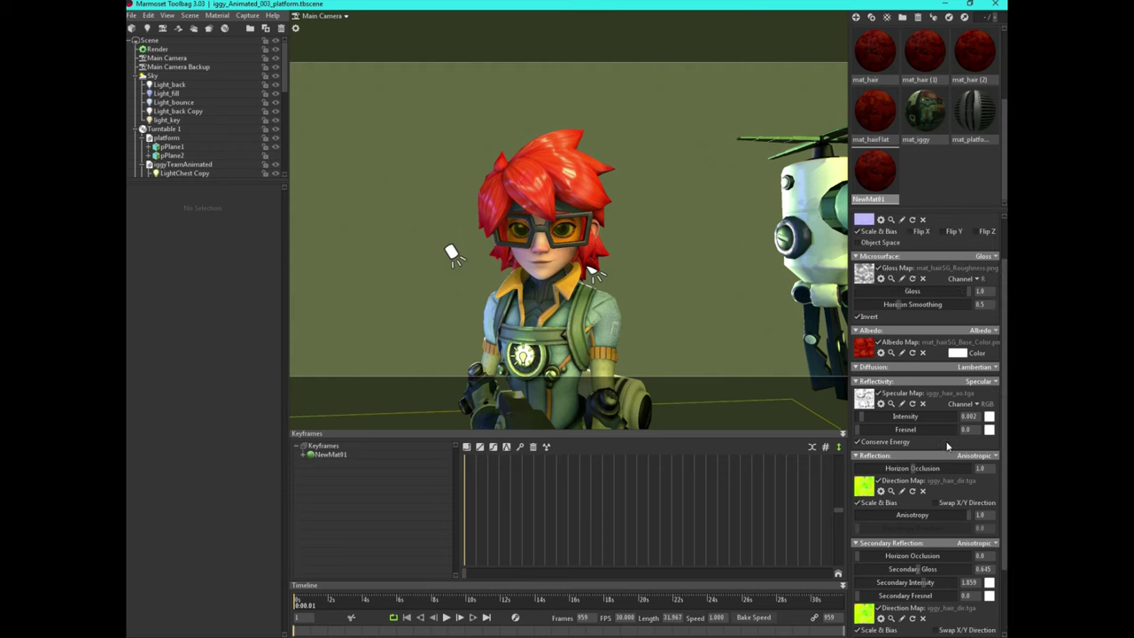
{"action": "left_click_drag", "start_coordinate": [602, 236], "coordinate": [674, 208]}
{"action": "left_click_drag", "start_coordinate": [492, 245], "coordinate": [573, 295]}
{"action": "right_click_drag", "start_coordinate": [572, 295], "coordinate": [609, 293]}
{"action": "left_click_drag", "start_coordinate": [610, 293], "coordinate": [599, 264]}
{"action": "middle_click_drag", "start_coordinate": [599, 264], "coordinate": [599, 212]}
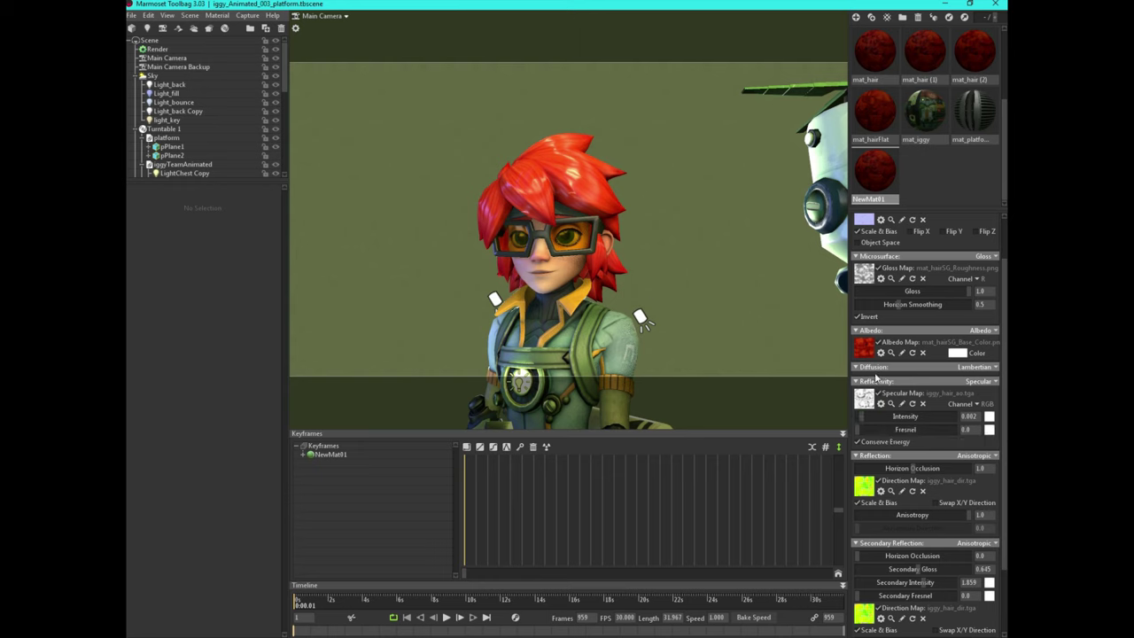
{"action": "left_click", "coordinate": [903, 279]}
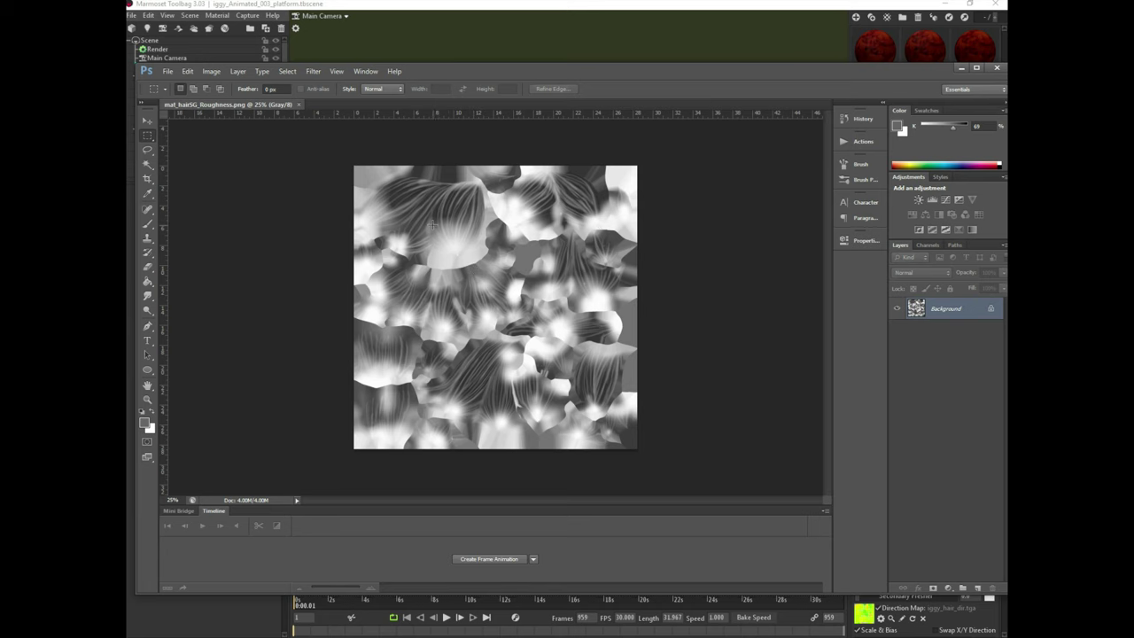
{"action": "left_click", "coordinate": [599, 3]}
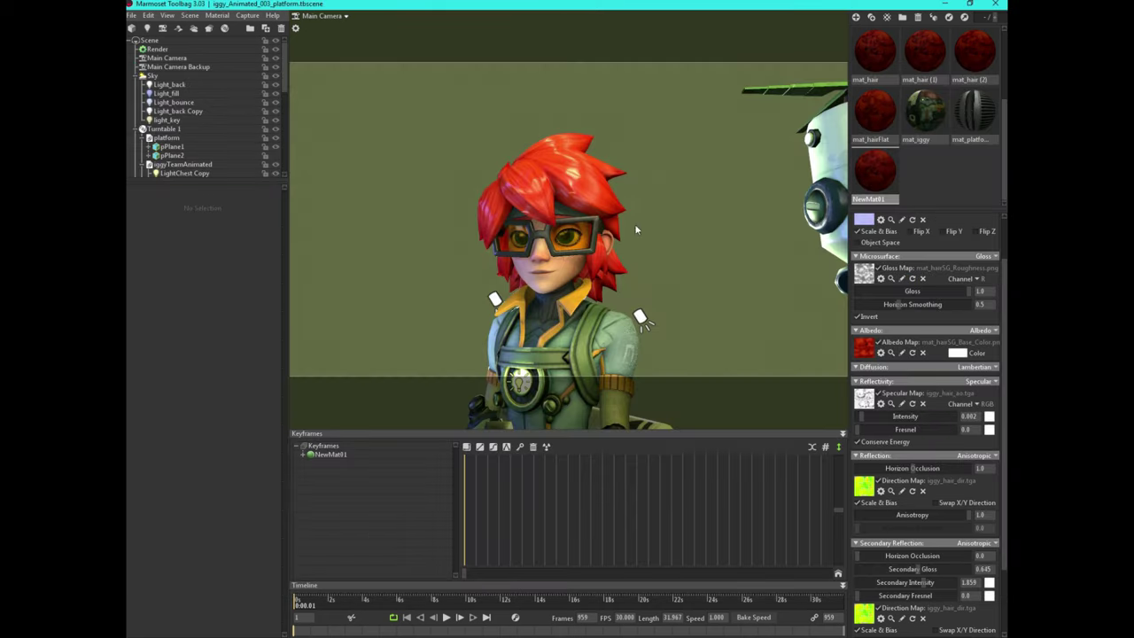
Examine the hair highlights from the side, from above and at full-figure distance, and play the animation.
{"action": "left_click_drag", "start_coordinate": [656, 248], "coordinate": [452, 191]}
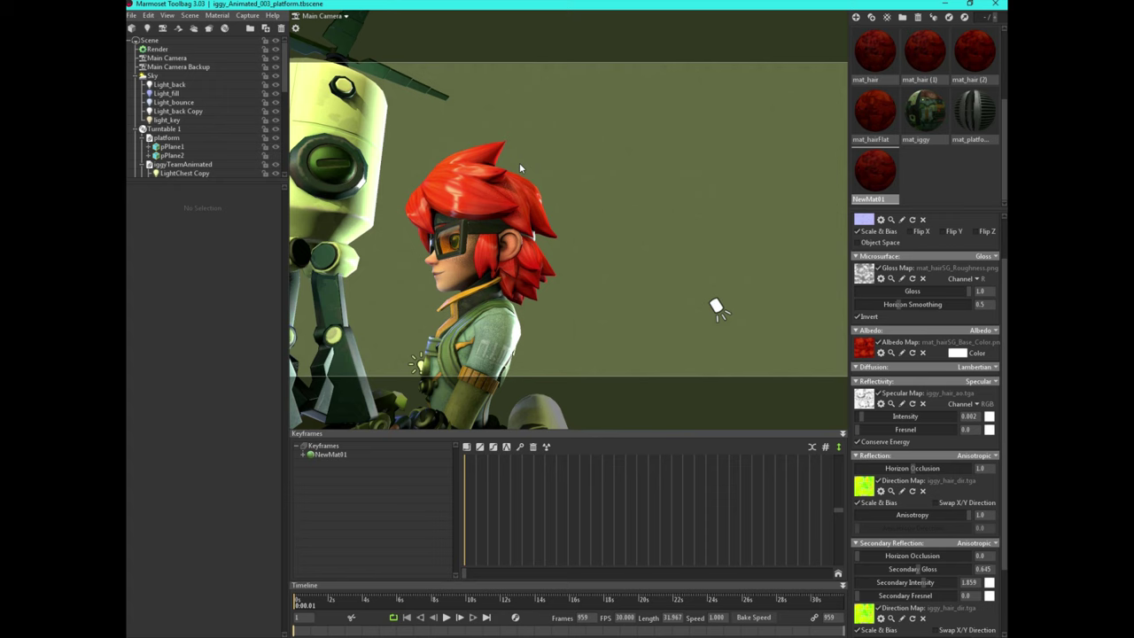
{"action": "left_click_drag", "start_coordinate": [460, 206], "coordinate": [485, 211]}
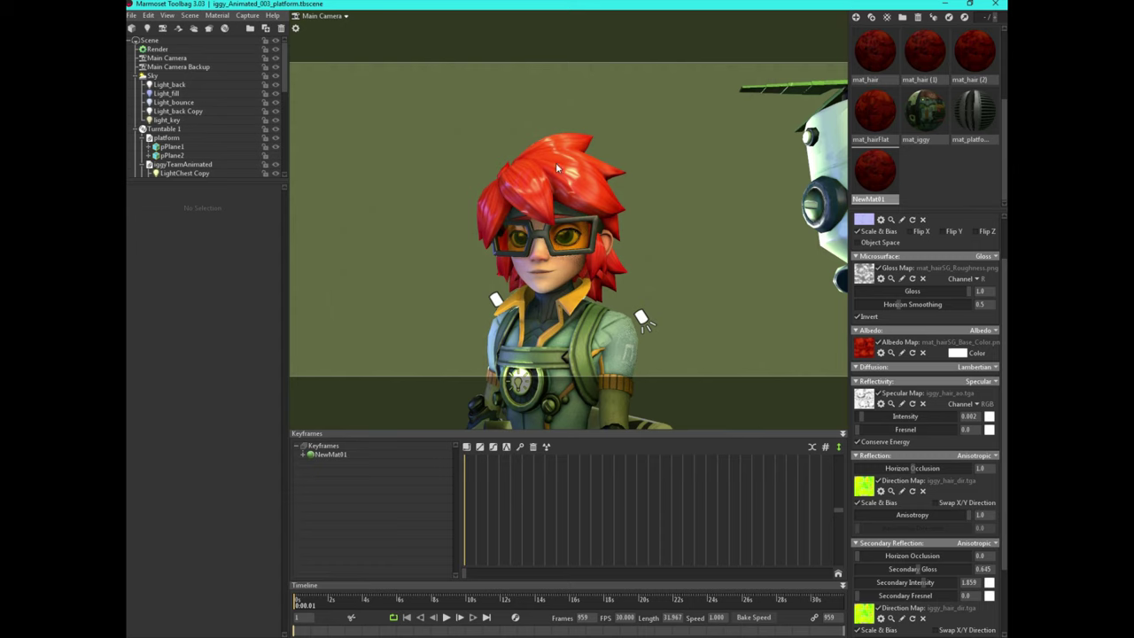
{"action": "left_click_drag", "start_coordinate": [624, 187], "coordinate": [611, 219]}
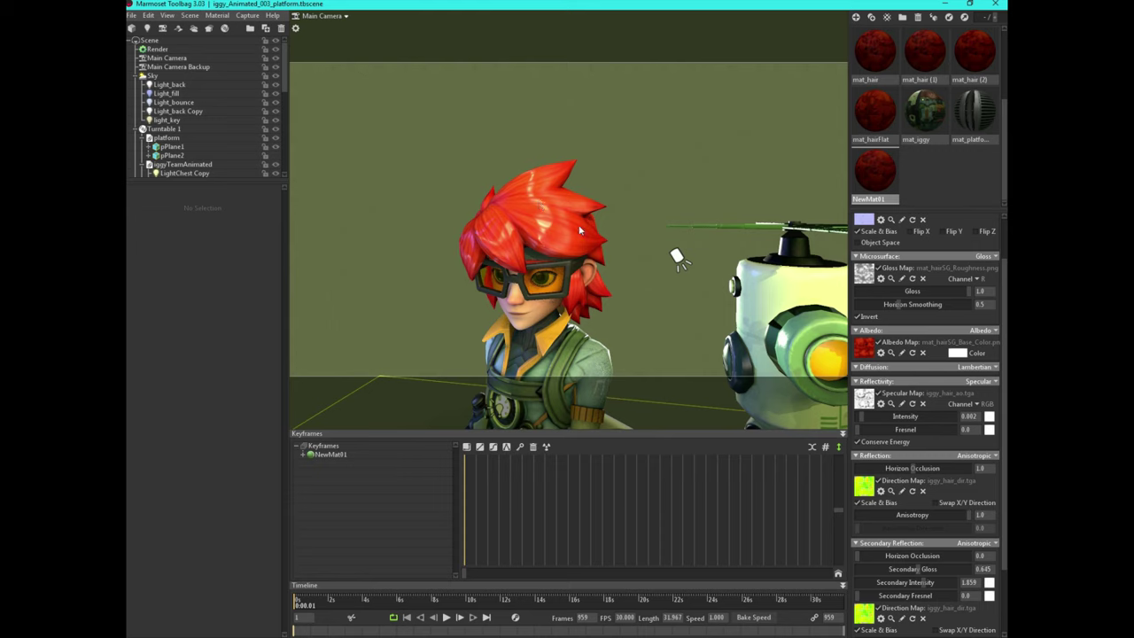
{"action": "left_click_drag", "start_coordinate": [581, 230], "coordinate": [518, 262]}
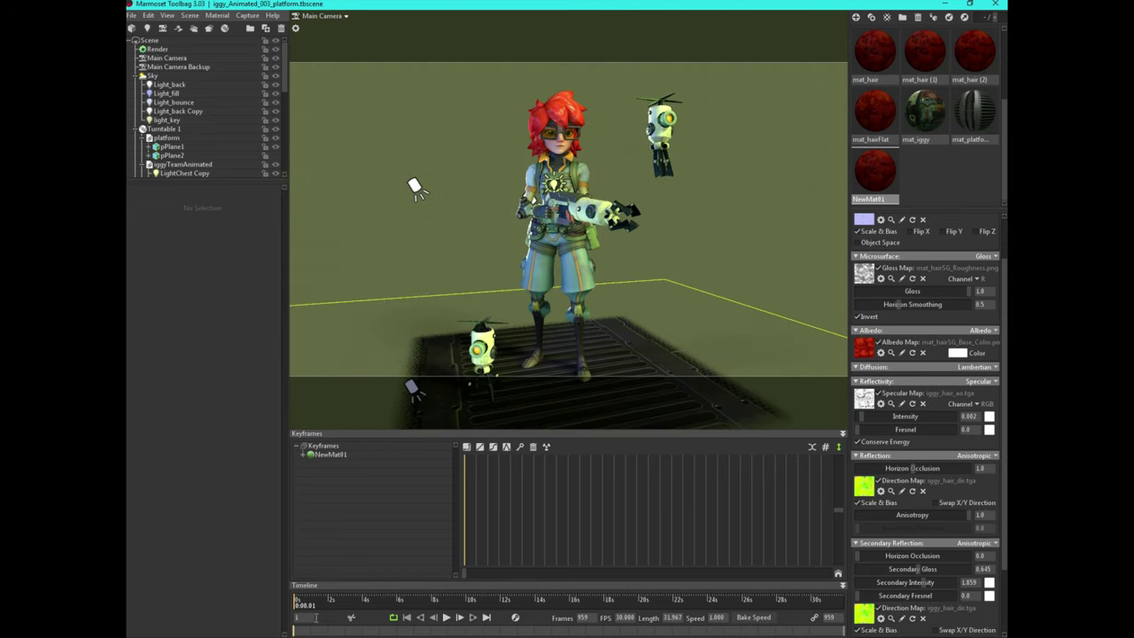
{"action": "left_click", "coordinate": [447, 619]}
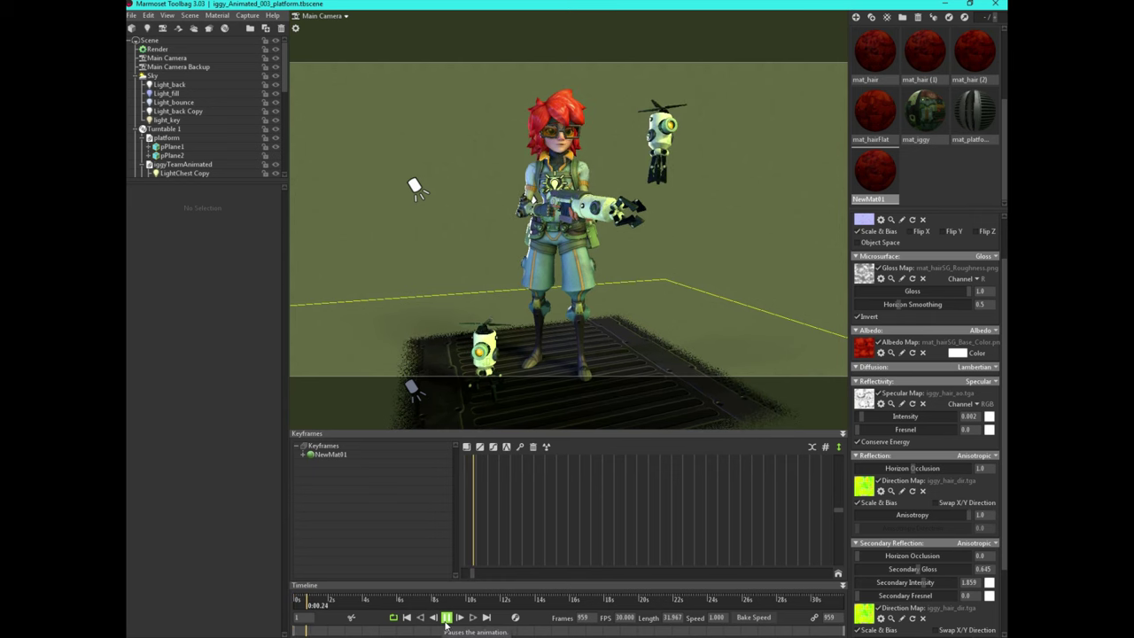